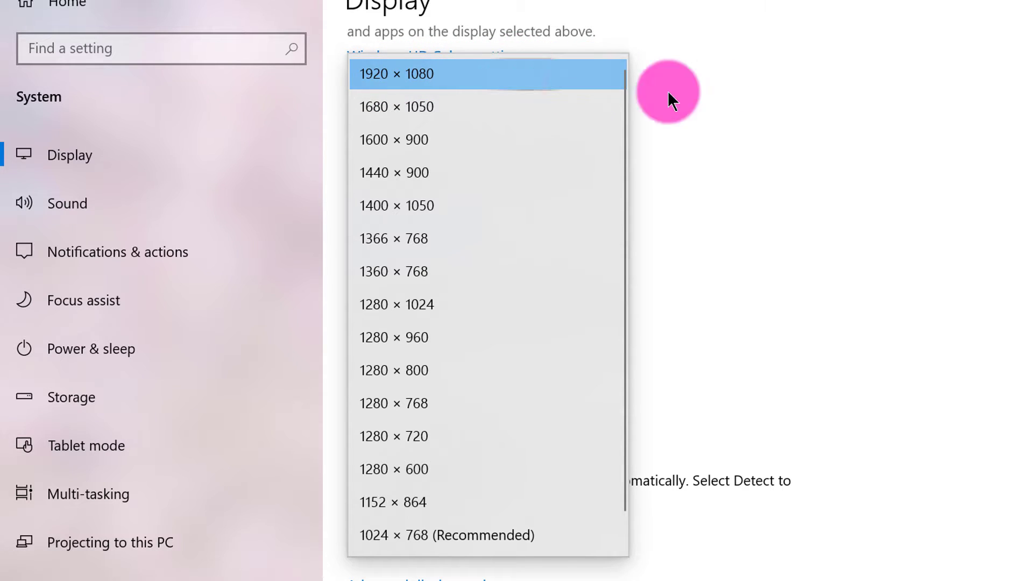
- Review the available display resolutions, including 1024 × 768 (Recommended), without changing the selection
left_click(806, 98)
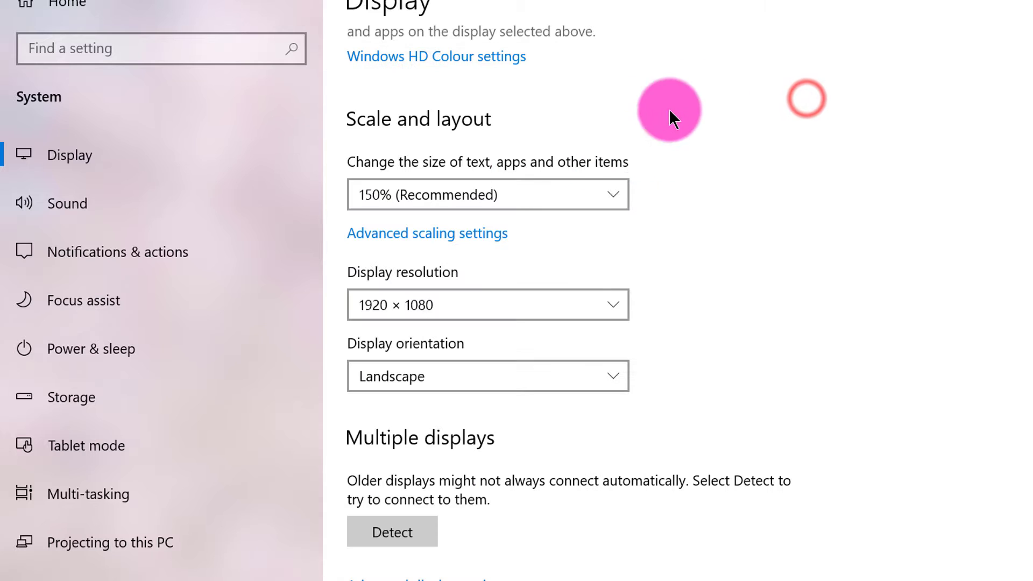
left_click(483, 309)
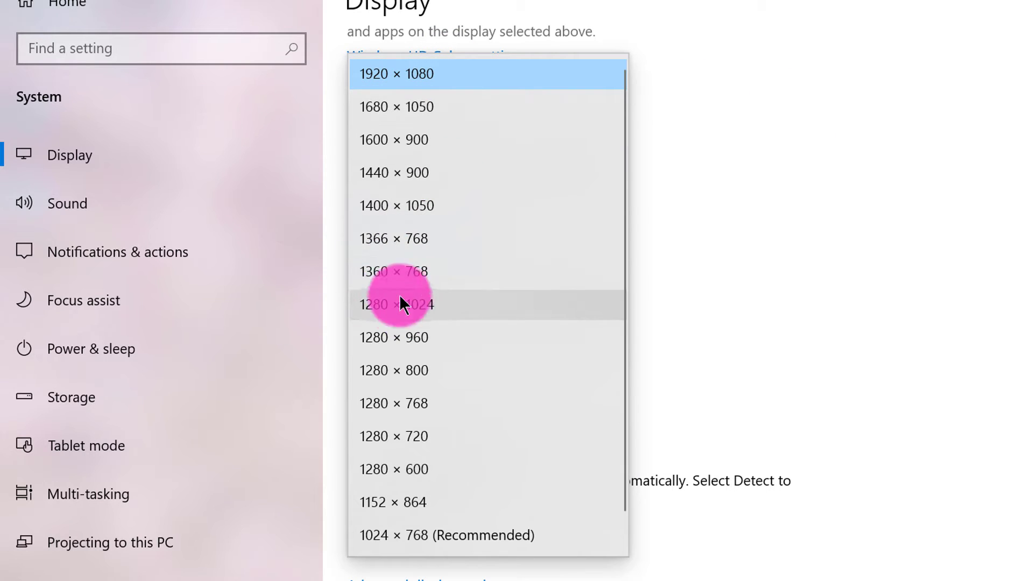
scroll(385, 371, "down", 1)
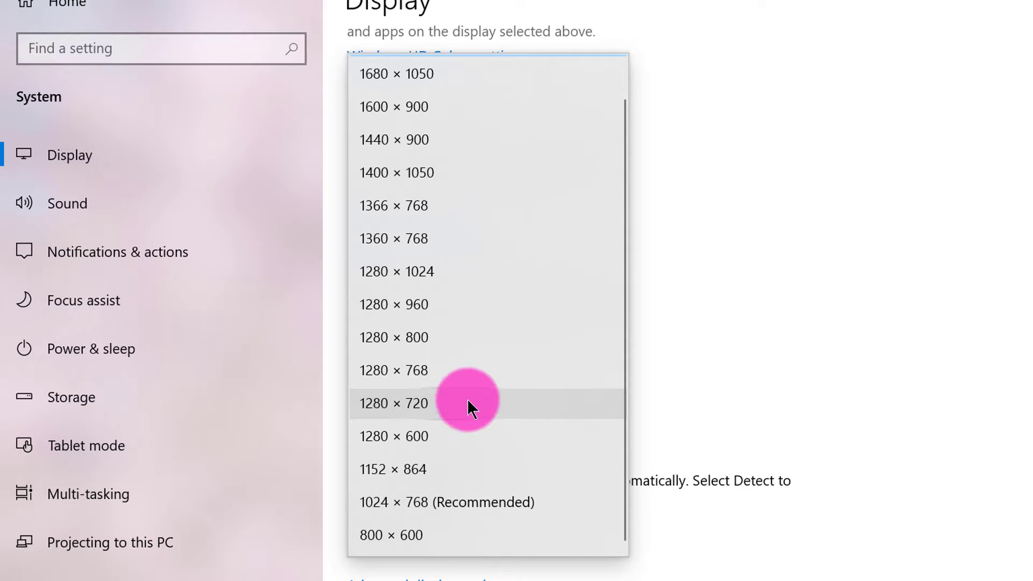
left_click(827, 325)
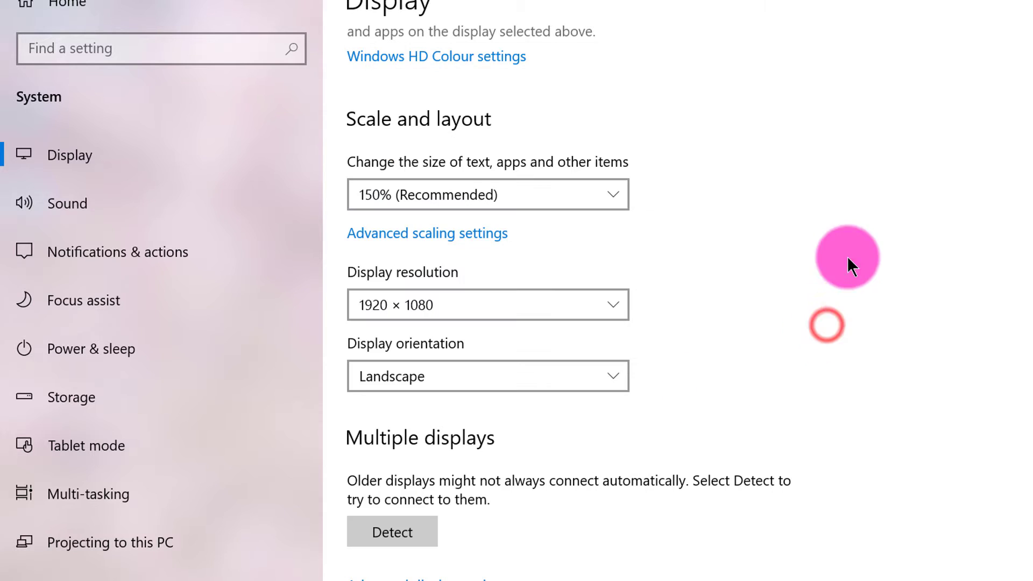
left_click(557, 308)
scroll(491, 506, "down", 1)
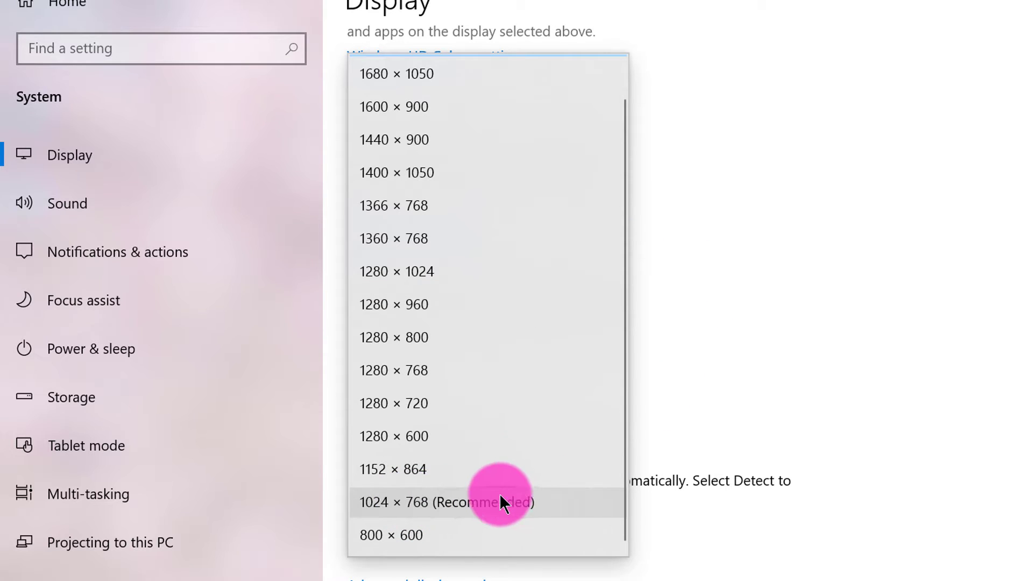
left_click(992, 280)
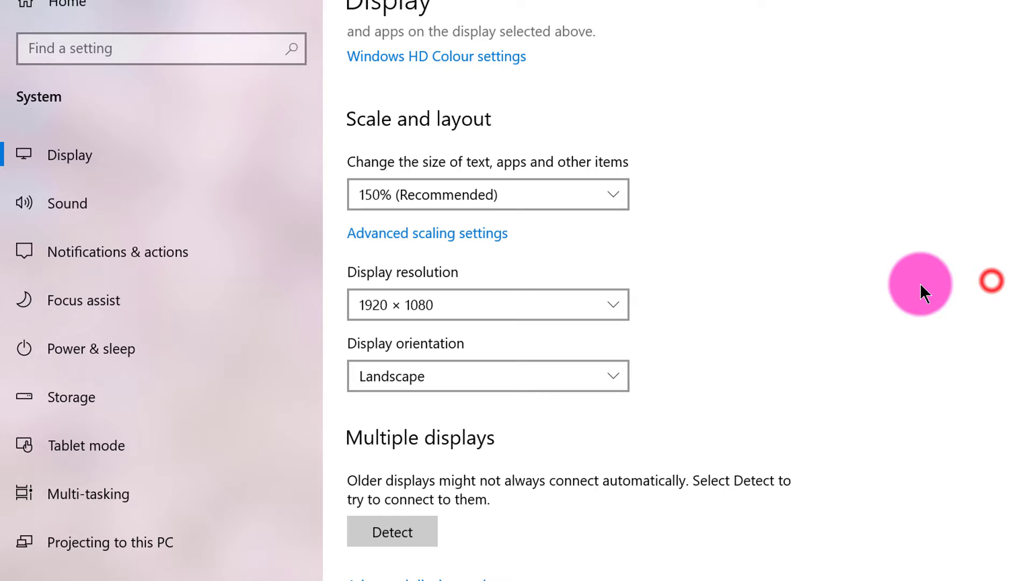
- Review the scaling options for text, apps and other items, and close the display settings
left_click(554, 205)
left_click(570, 191)
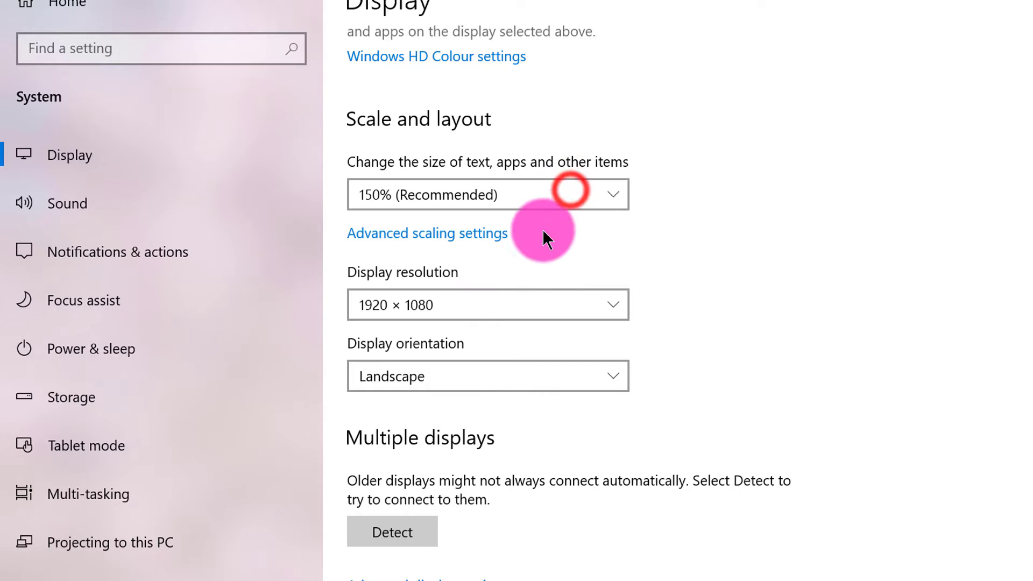
left_click(610, 194)
left_click(806, 201)
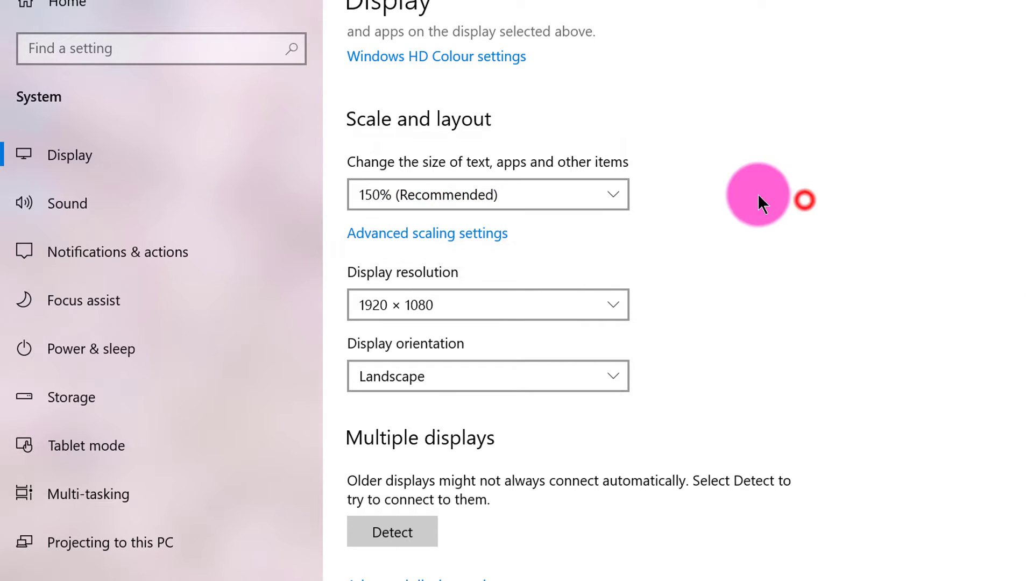
left_click(572, 201)
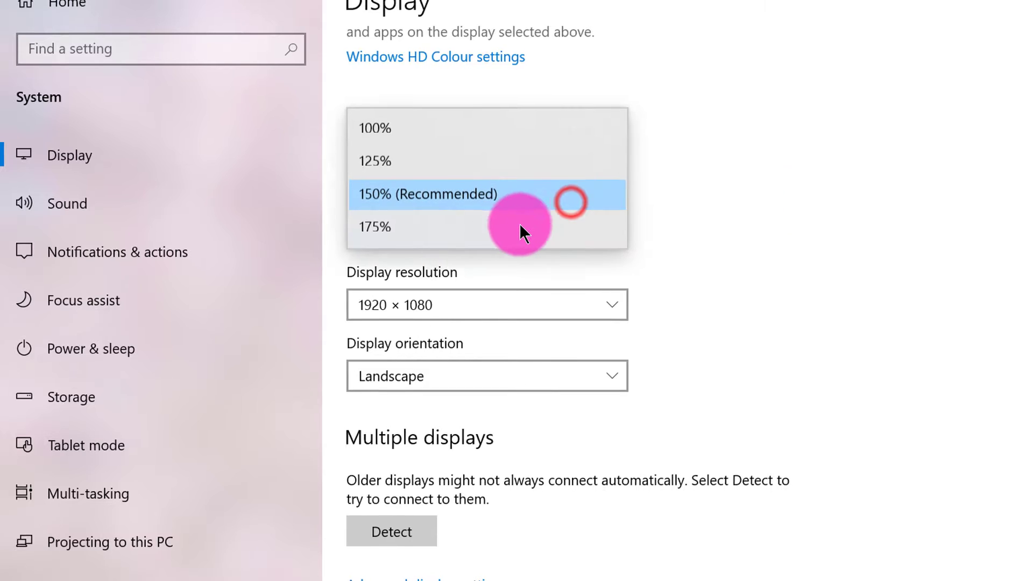
left_click(622, 203)
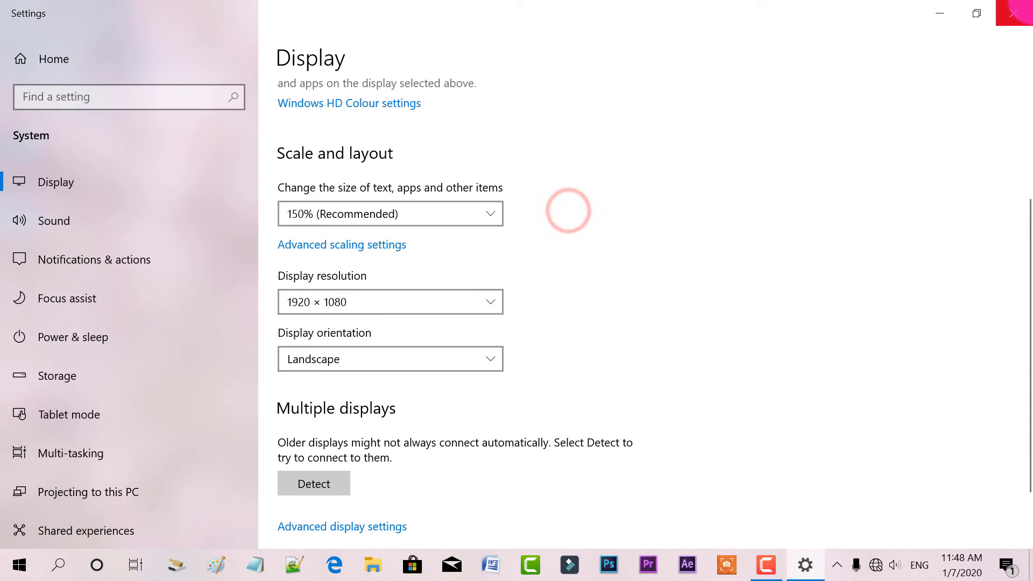
left_click(1013, 12)
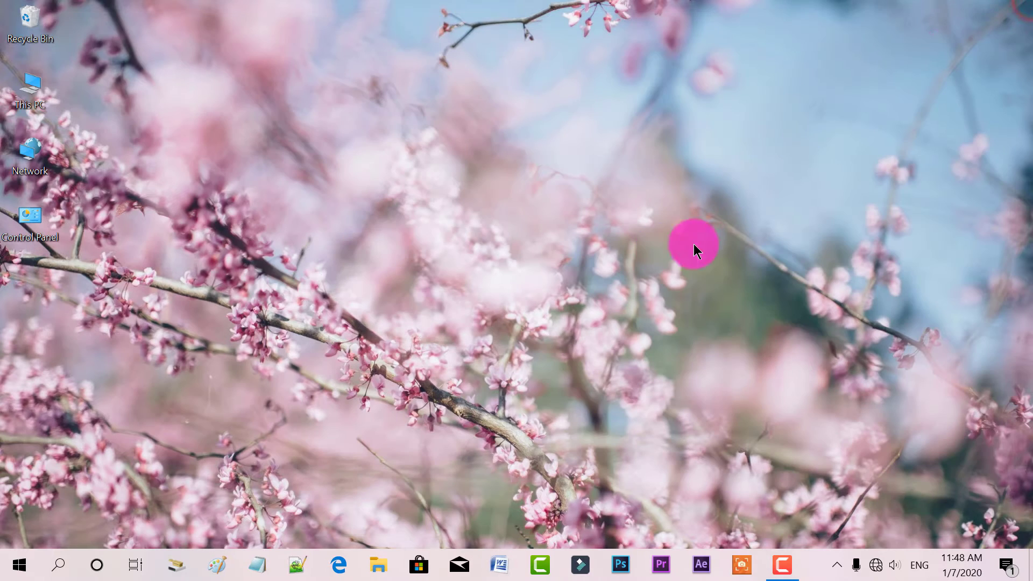
- Open Computer Management for This PC and show Device Manager
right_click(32, 100)
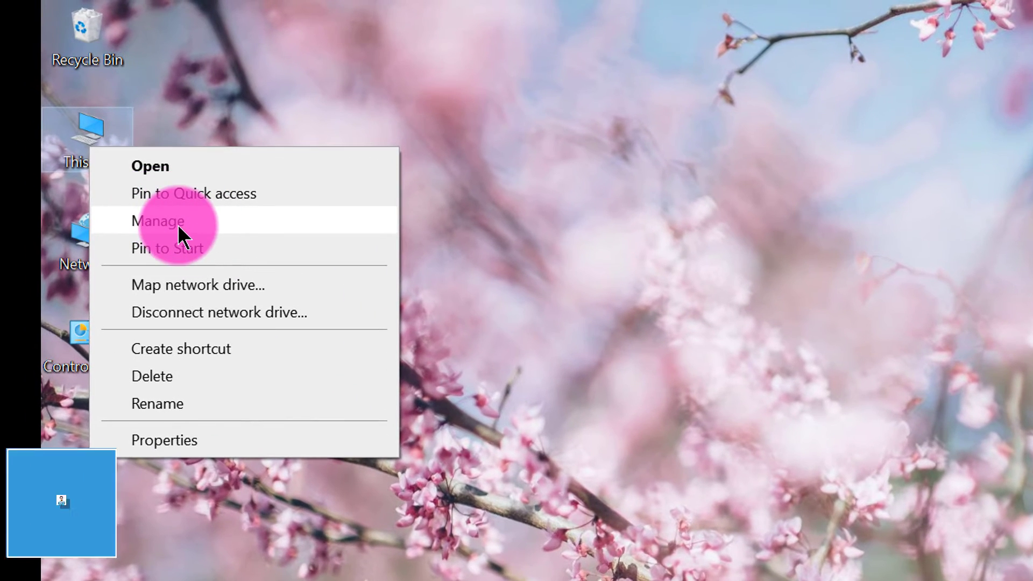
left_click(179, 225)
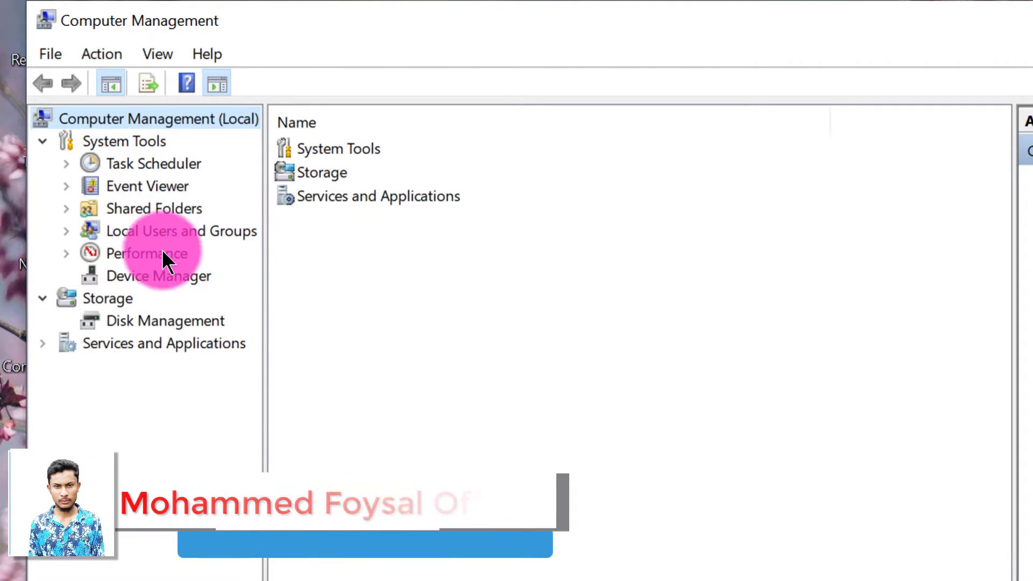
left_click(153, 277)
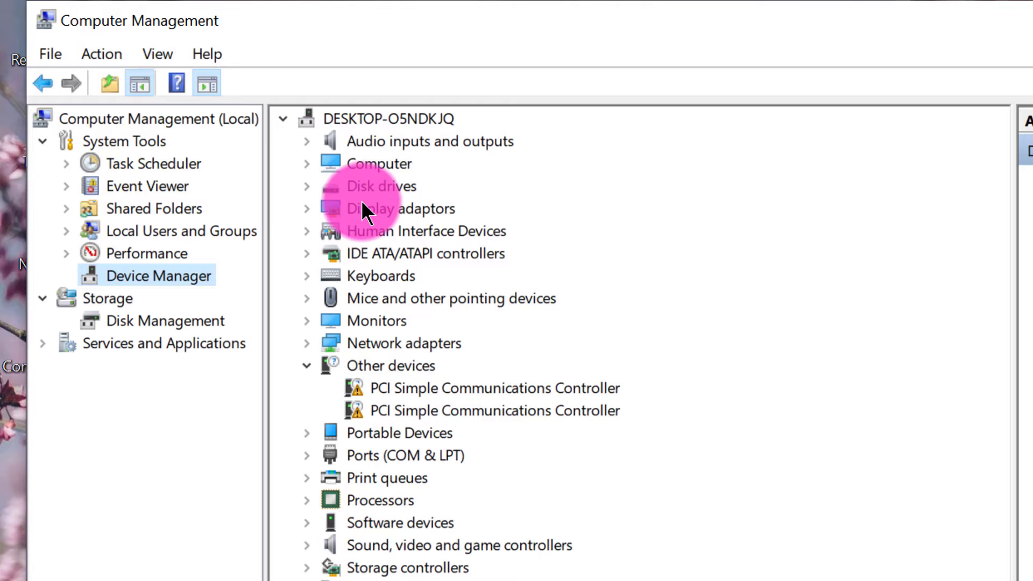
- Inspect the driver information of the Intel(R) HD Graphics display adaptor, and close its properties
double_click(362, 209)
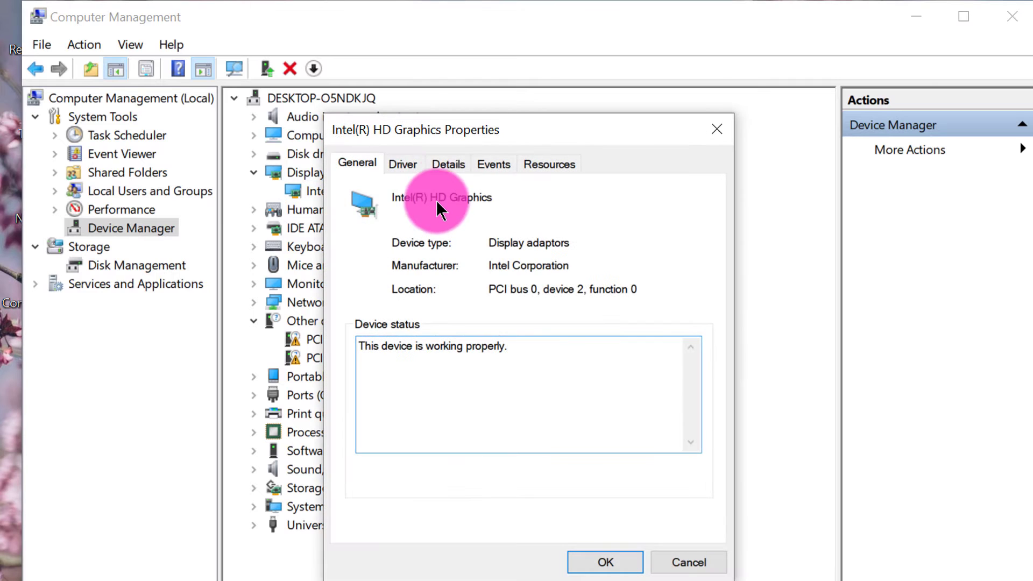
left_click(408, 165)
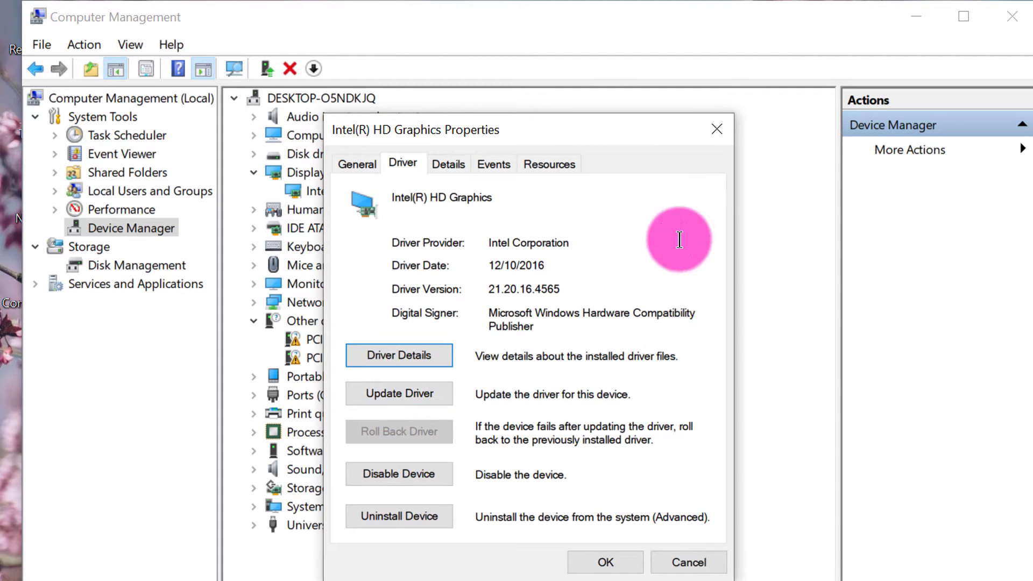
left_click(719, 128)
left_click(254, 172)
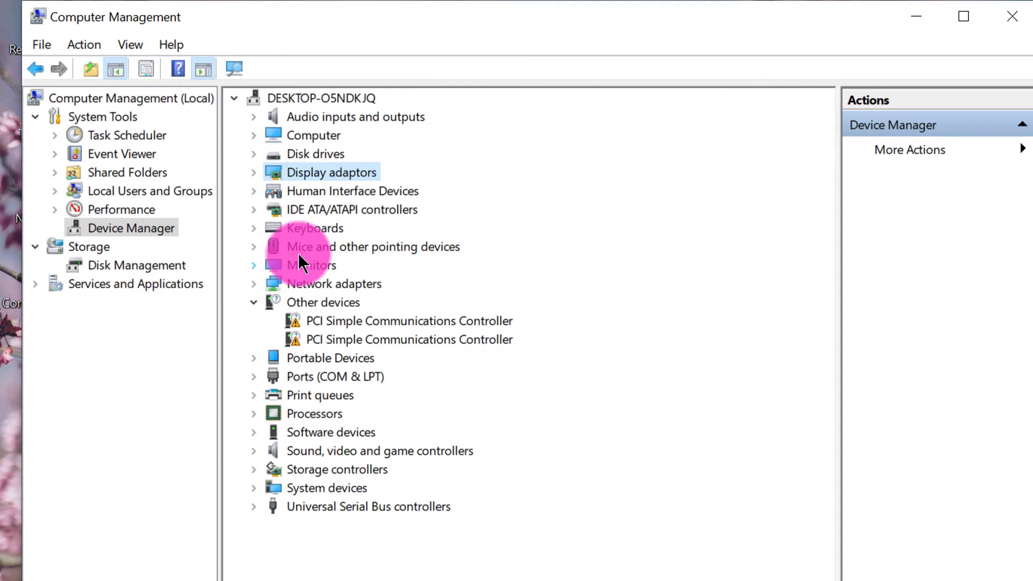
- Open the Generic PnP Monitor's properties under Monitors and show its driver information
left_click(260, 265)
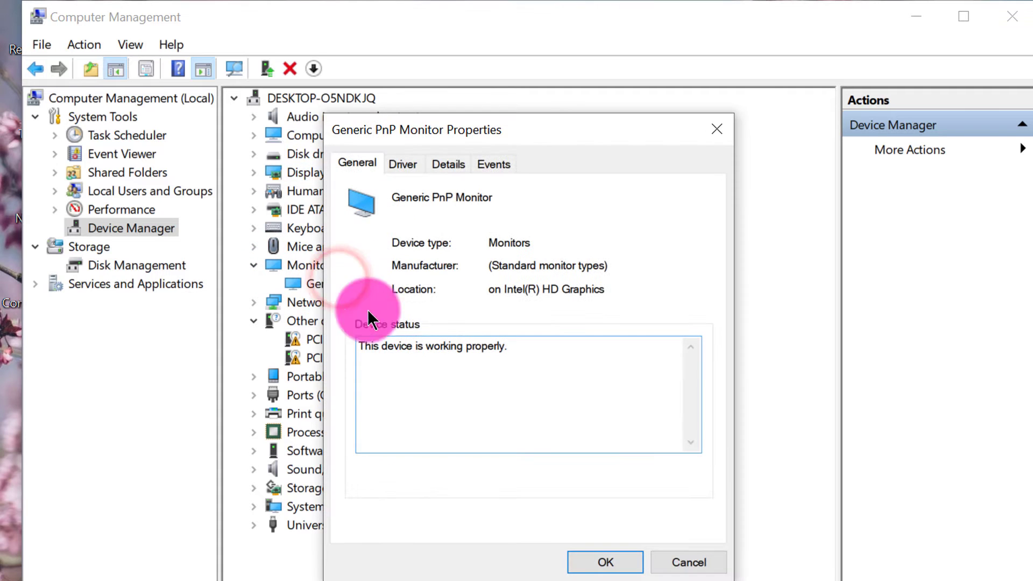
left_click(719, 129)
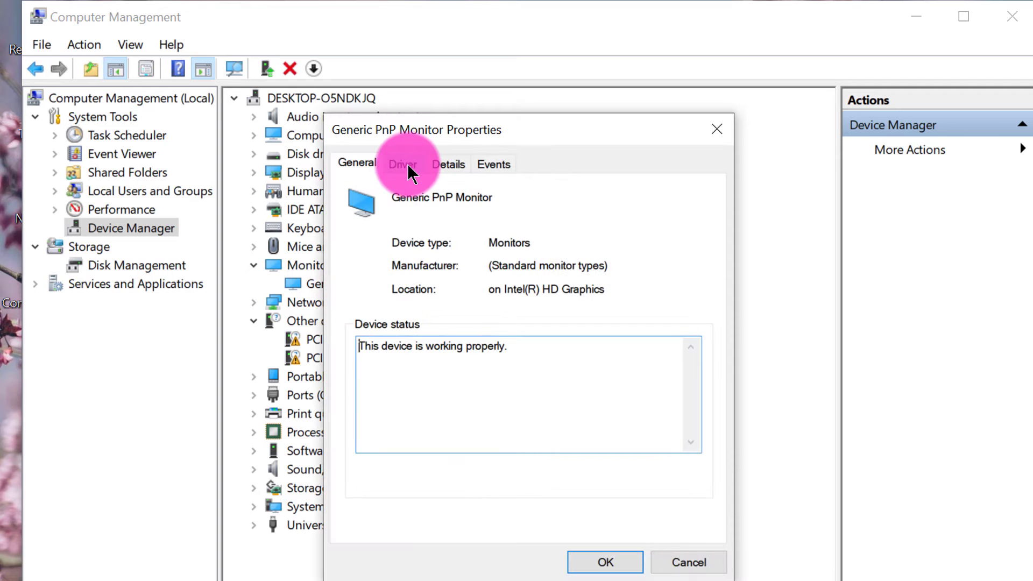
left_click(405, 165)
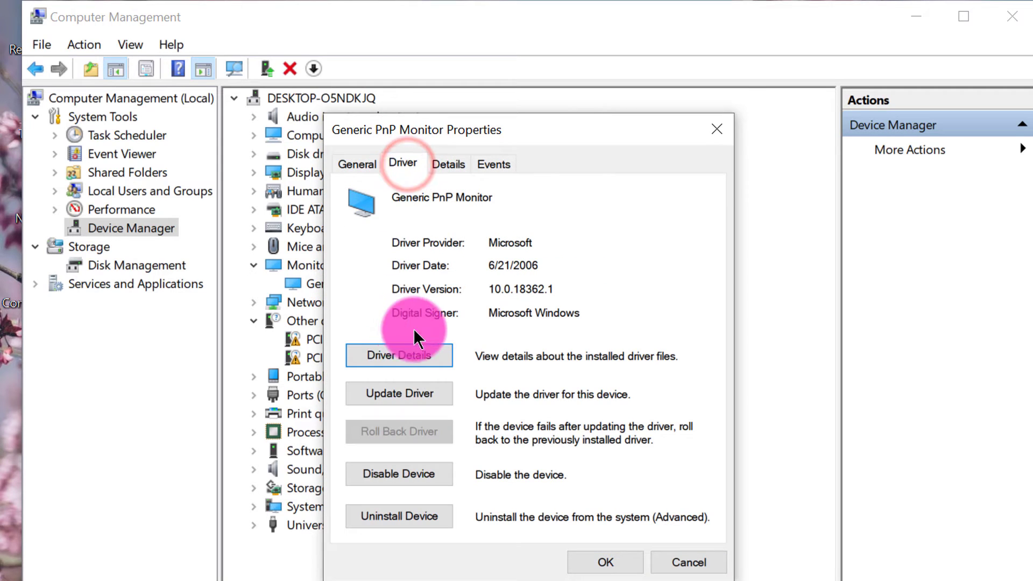
- Try to update the Generic PnP Monitor's driver by searching the preset folder on the computer
left_click(392, 389)
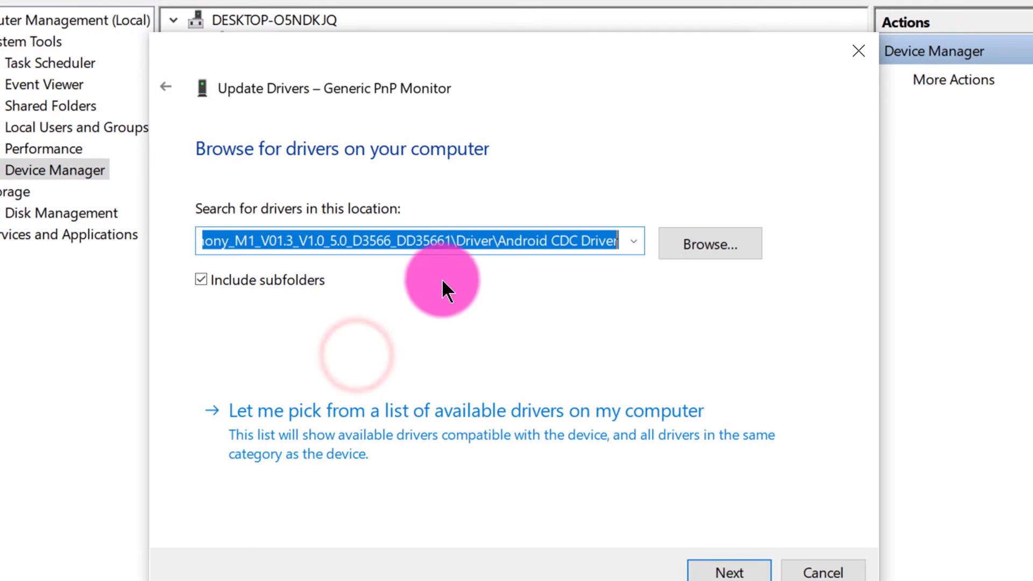
left_click_drag(546, 75, 663, 57)
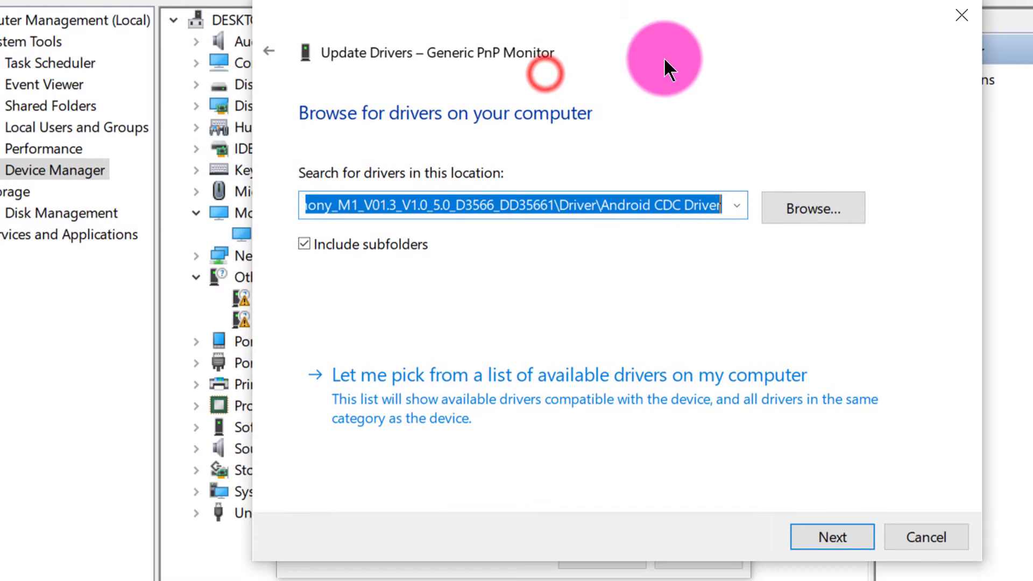
left_click(833, 535)
left_click(789, 325)
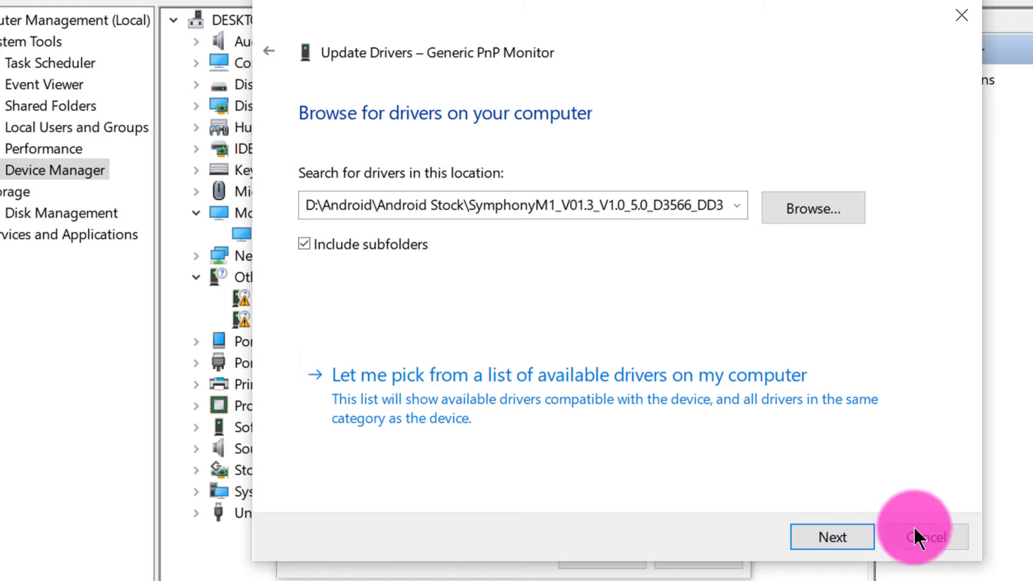
left_click(918, 538)
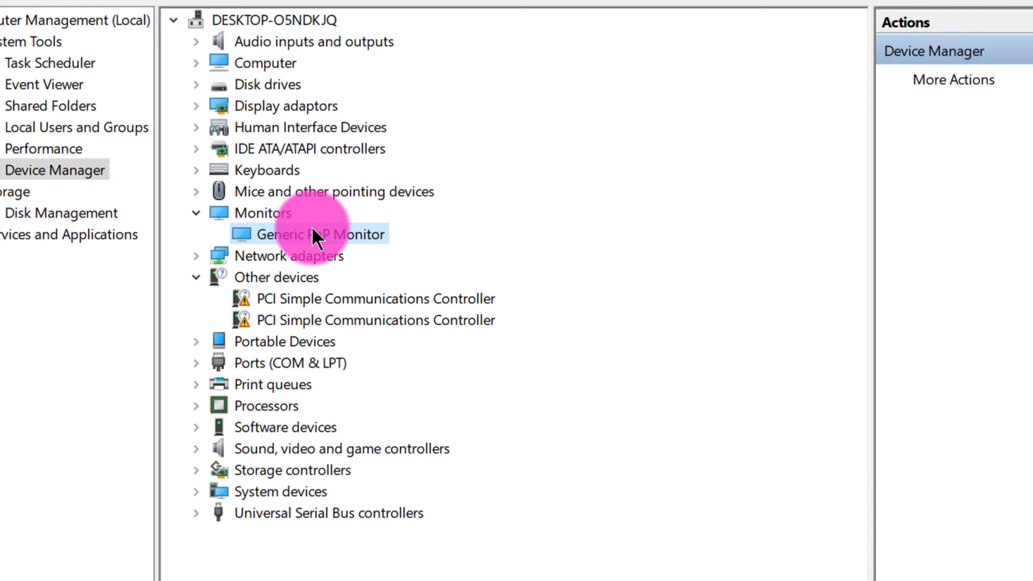
- Update the Generic PnP Monitor's driver by searching automatically for updated driver software
right_click(315, 237)
left_click(407, 253)
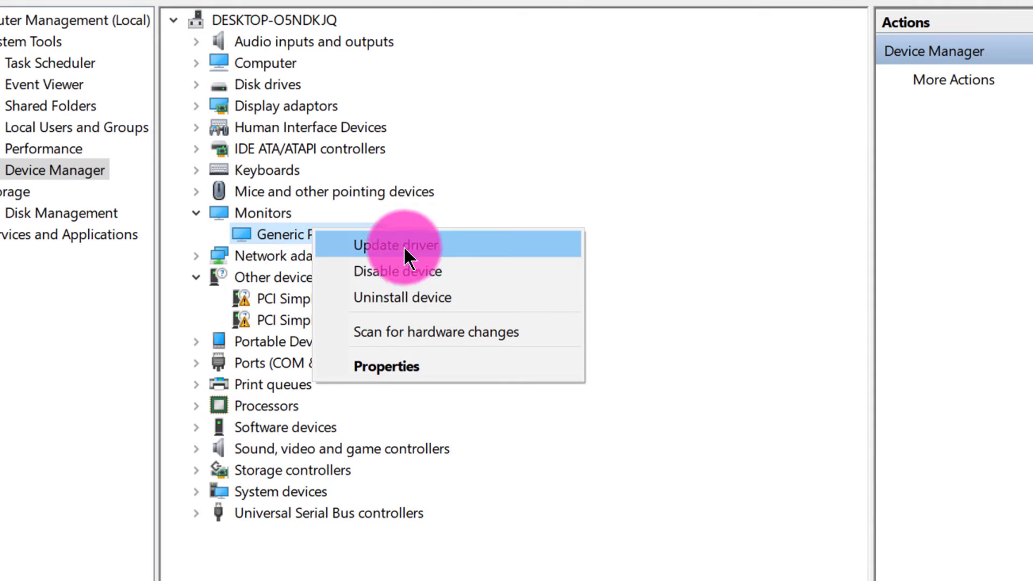
left_click(425, 254)
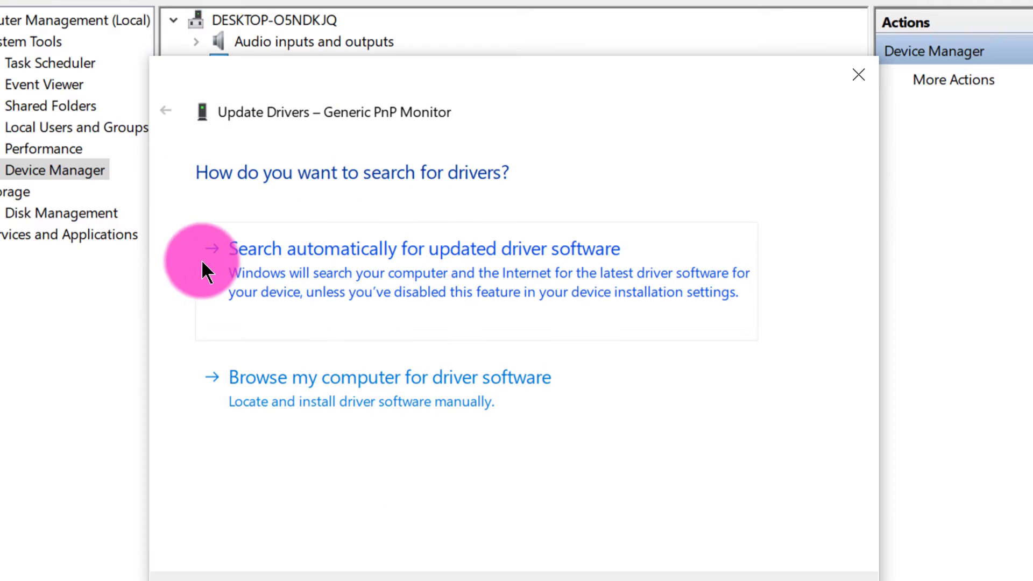
left_click(448, 256)
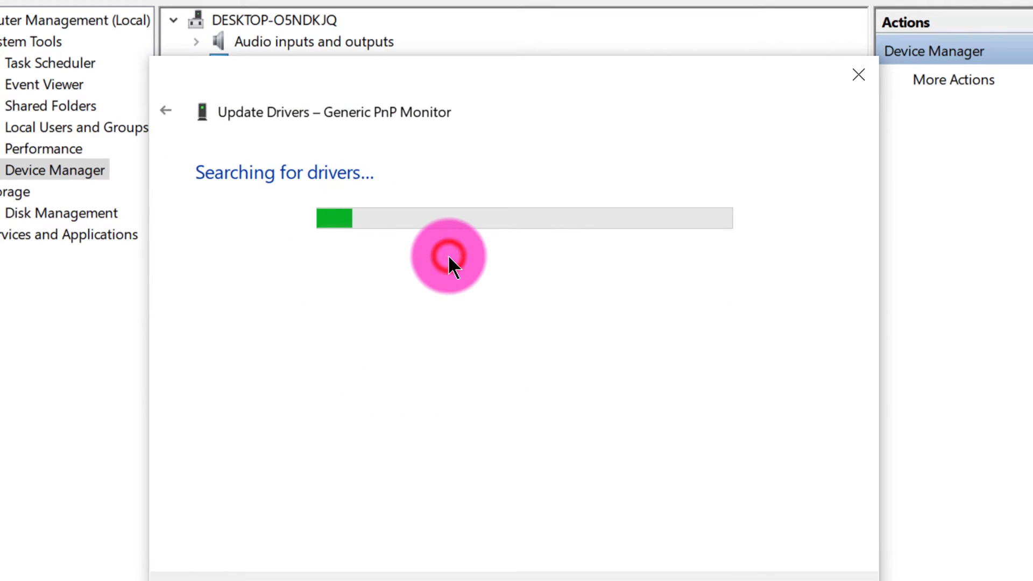
left_click_drag(417, 82, 752, 4)
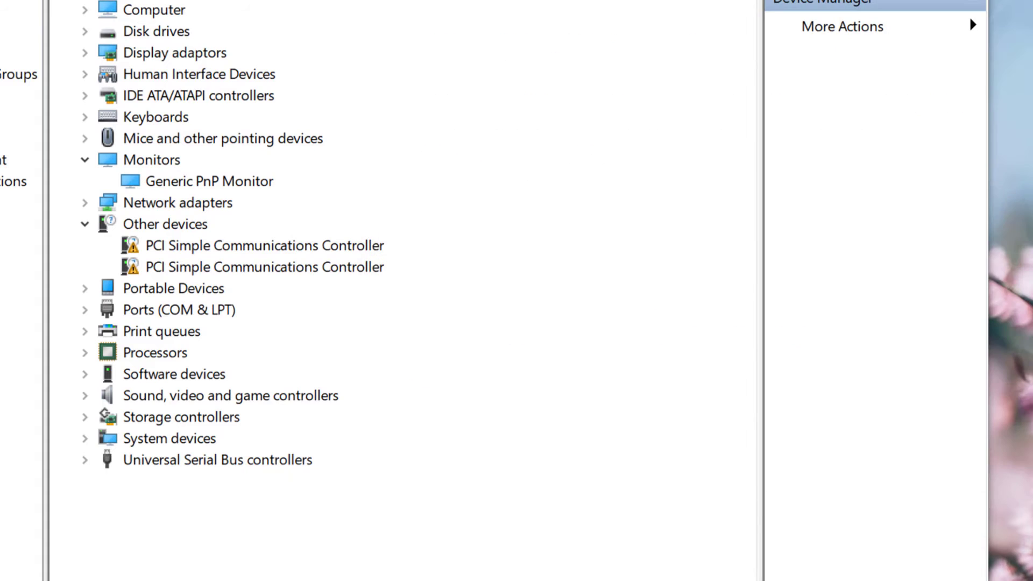
- Close the Generic PnP Monitor properties and Computer Management, returning to the desktop
left_click(549, 339)
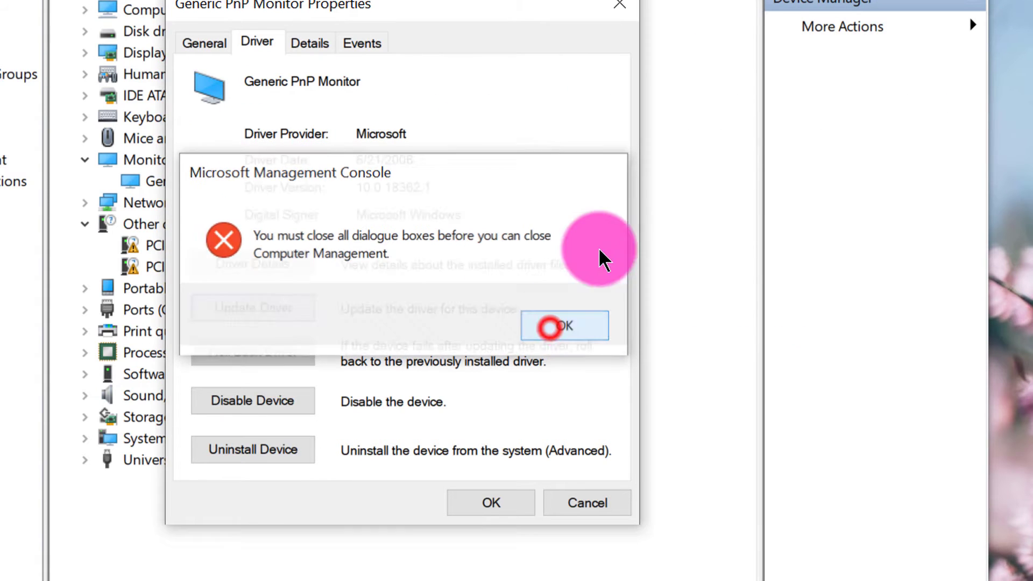
left_click(490, 503)
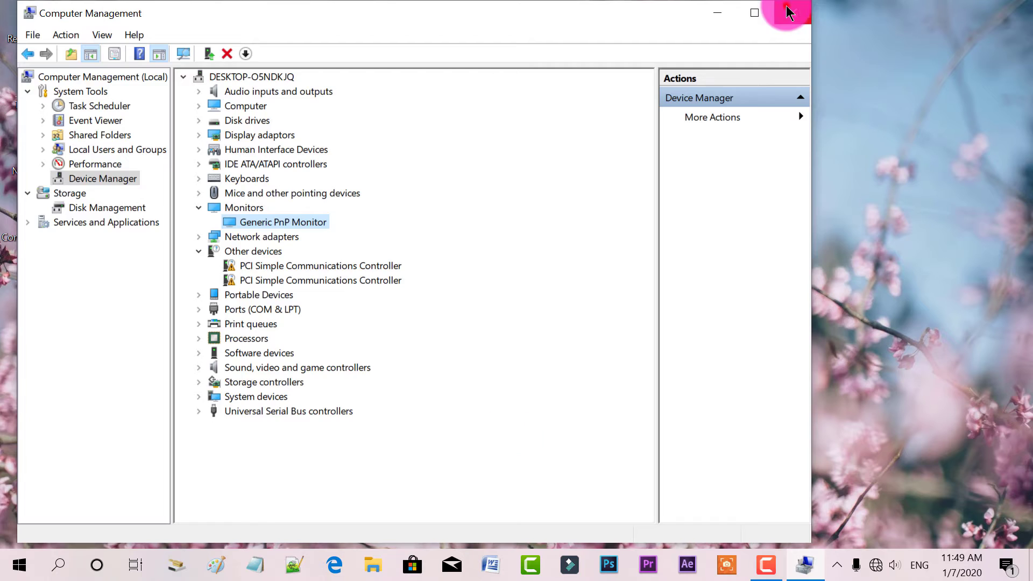
left_click(788, 12)
right_click(631, 30)
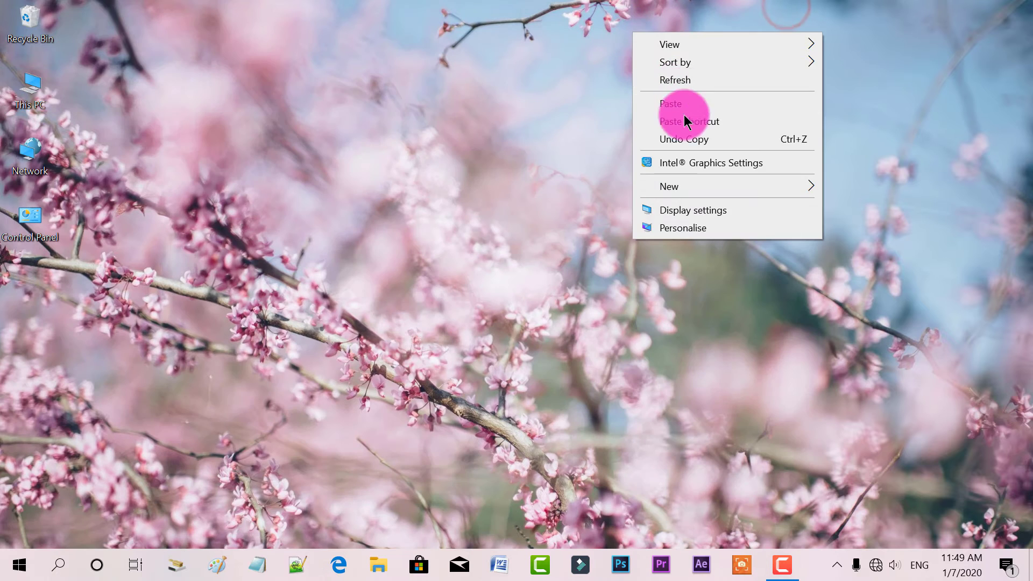
left_click(552, 249)
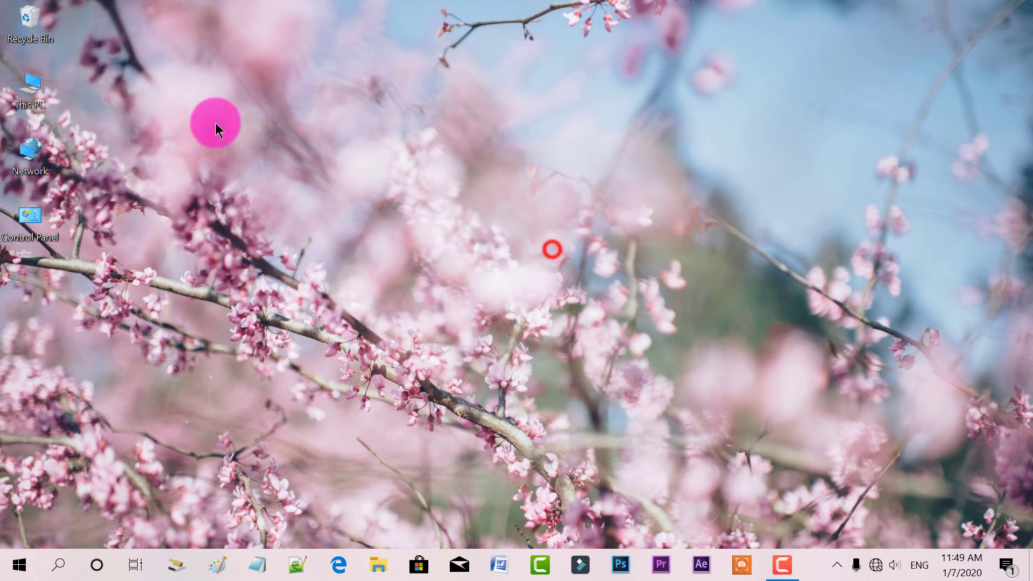
- Open the MB Support CD folder on Local Disk (E:) from This PC
double_click(36, 95)
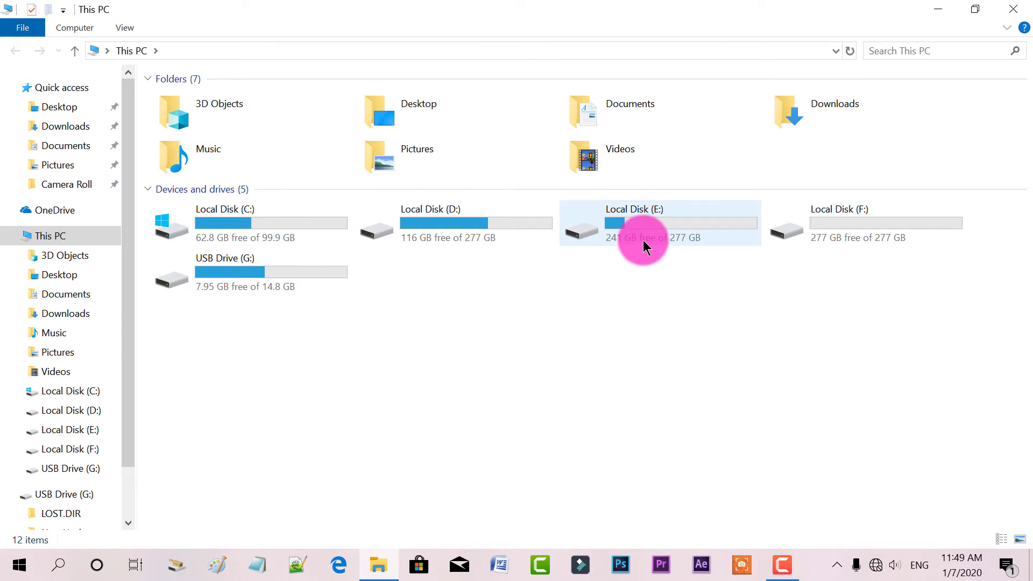
double_click(691, 221)
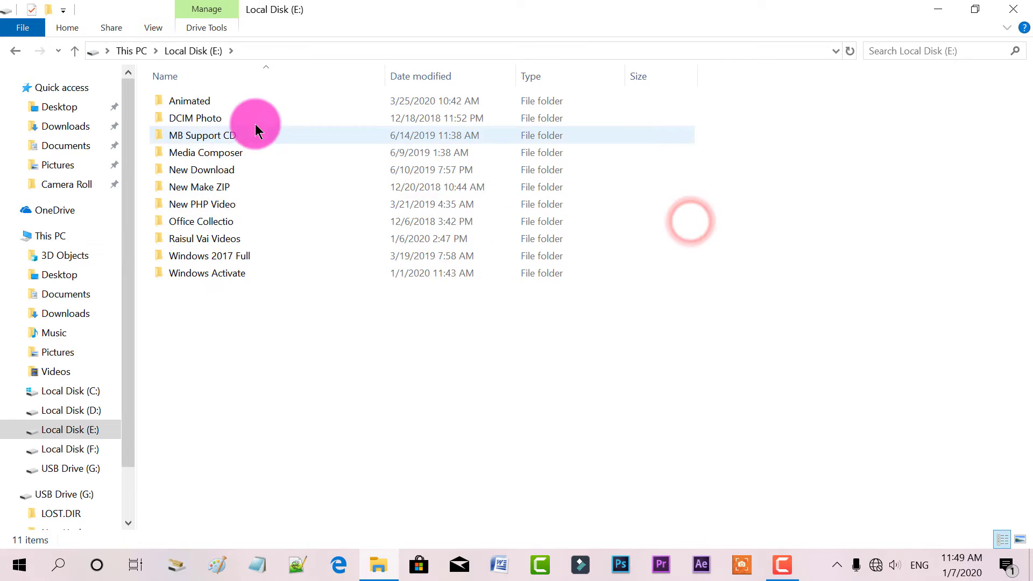
double_click(198, 136)
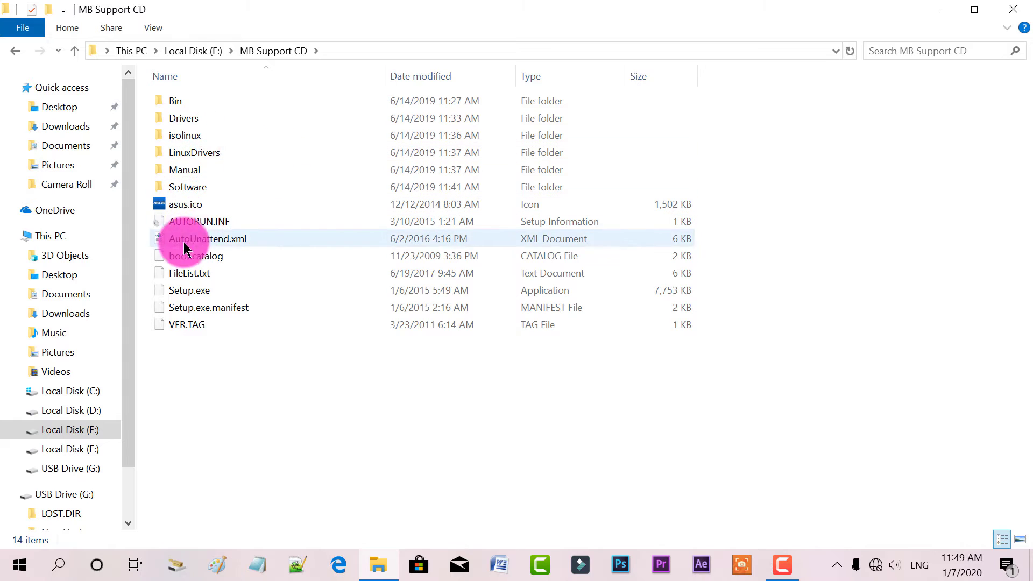
- Run Setup.exe from the MB Support CD folder as administrator
left_click(196, 293)
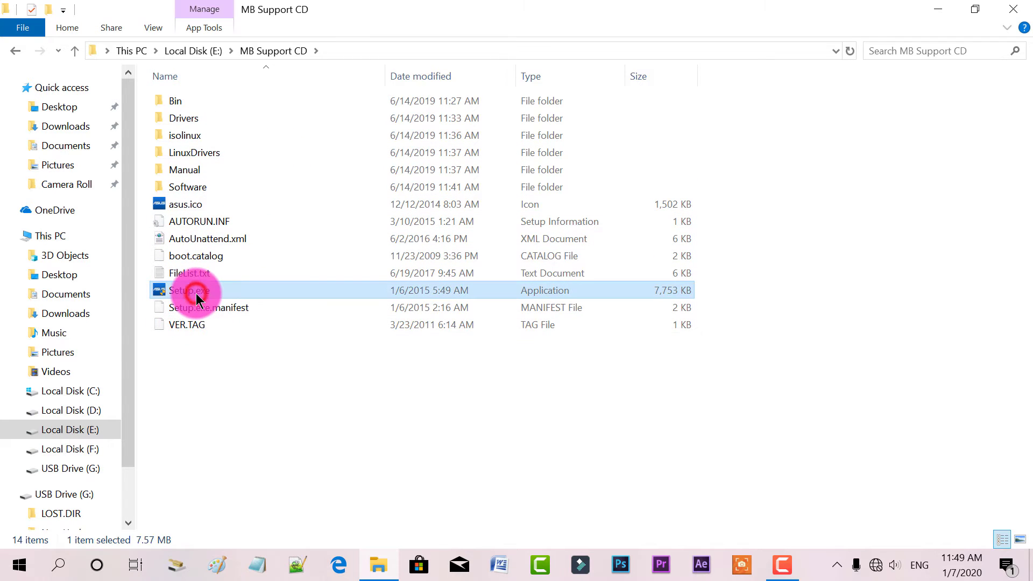
right_click(196, 301)
left_click(166, 415)
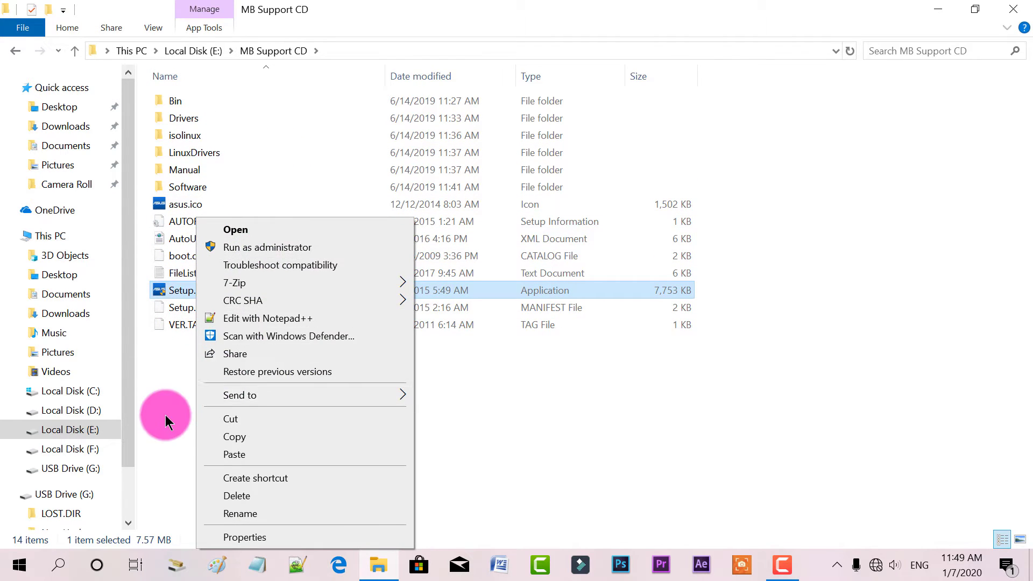
right_click(259, 295)
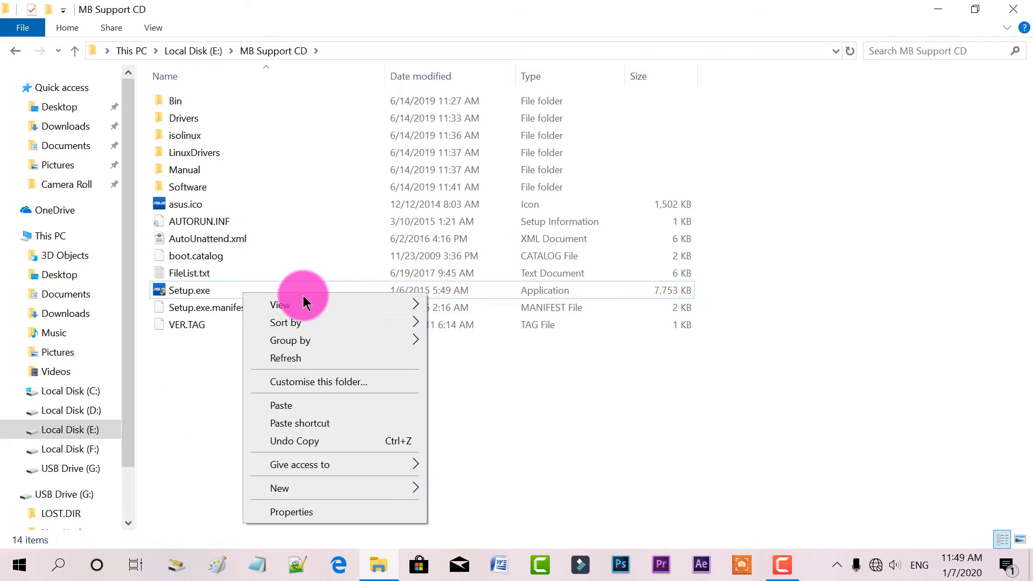
left_click(221, 296)
right_click(220, 296)
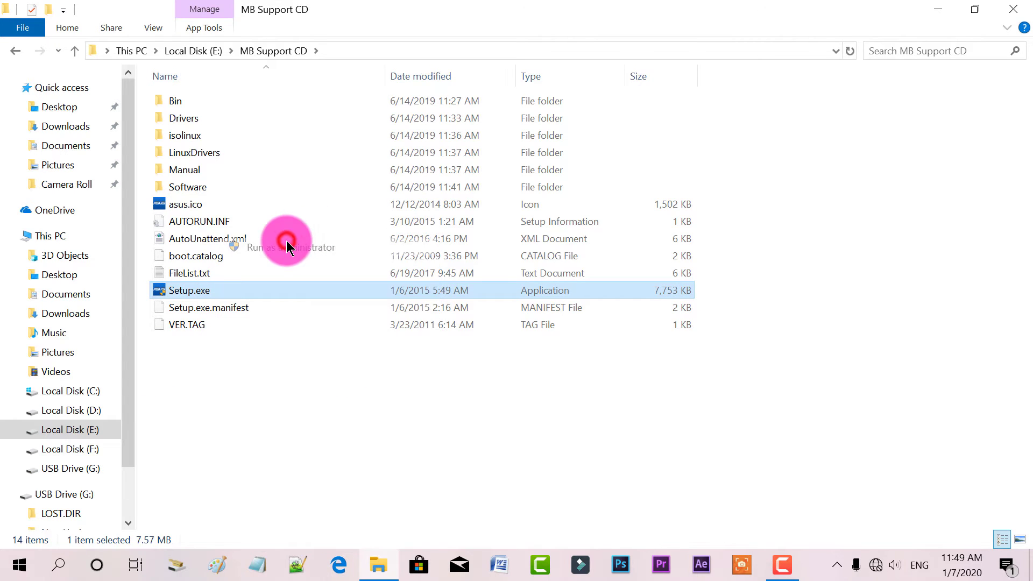
left_click(286, 247)
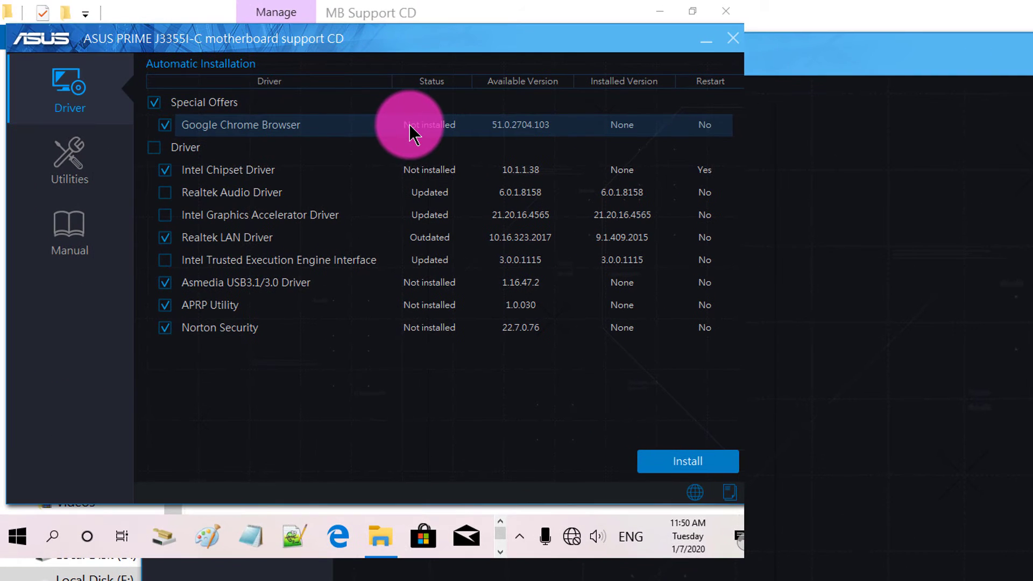
- Review the driver list and the utilities list offered by the ASUS motherboard support CD
left_click(80, 86)
left_click(70, 175)
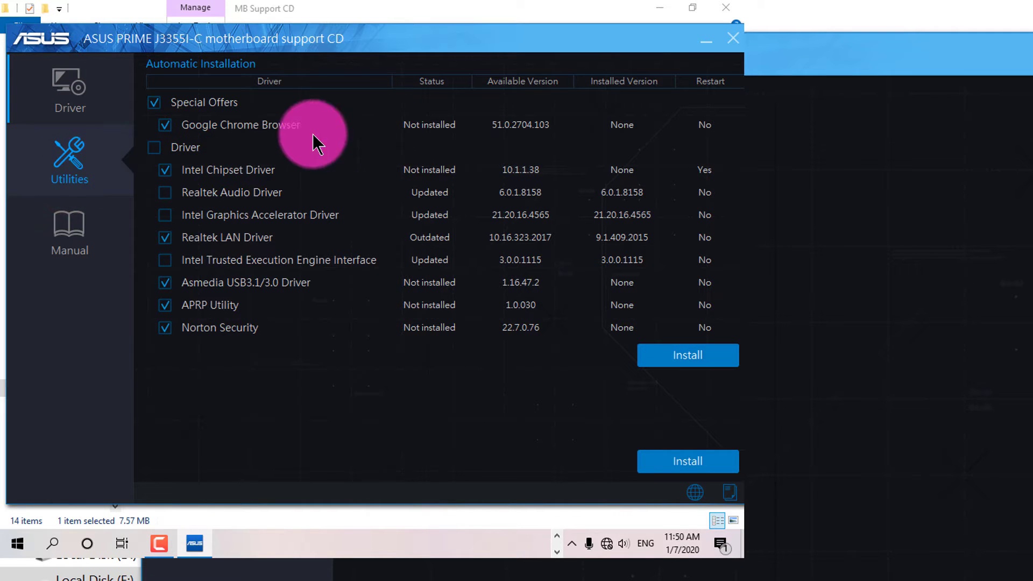
left_click(81, 170)
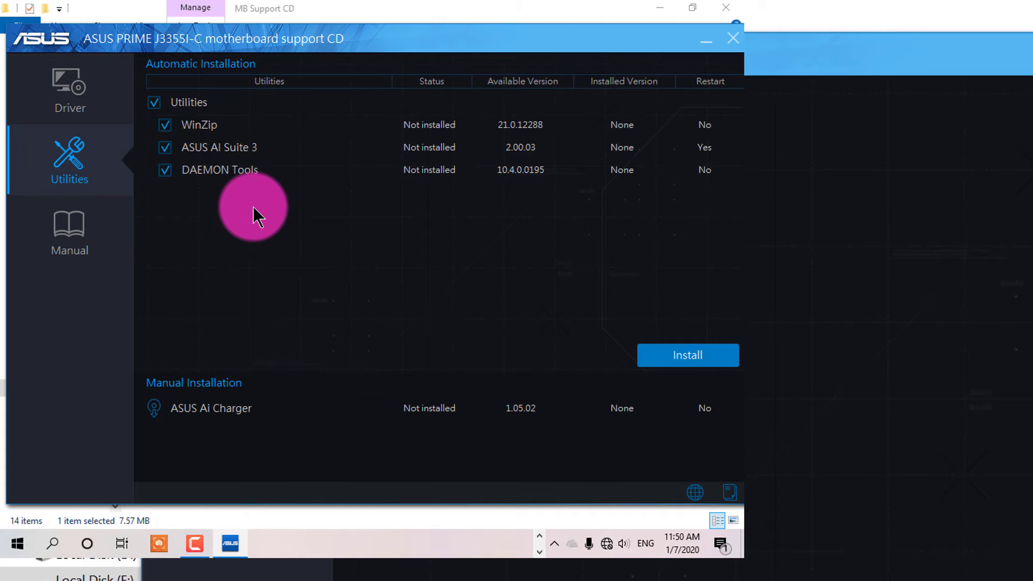
- Mark the Intel Graphics Accelerator Driver for installation and deselect the Google Chrome, Intel Chipset, Realtek LAN and Asmedia USB entries
left_click(83, 96)
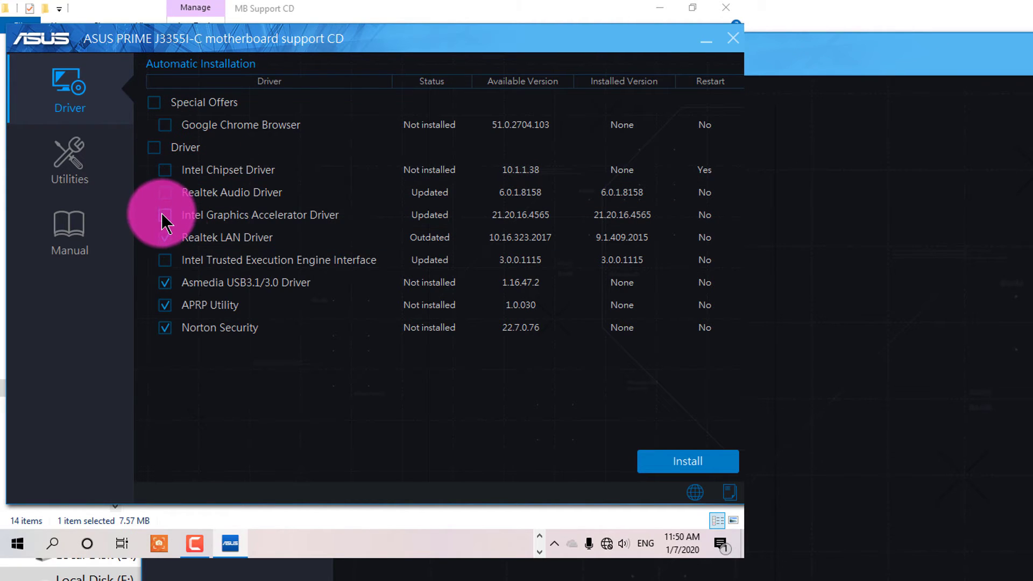
left_click(165, 262)
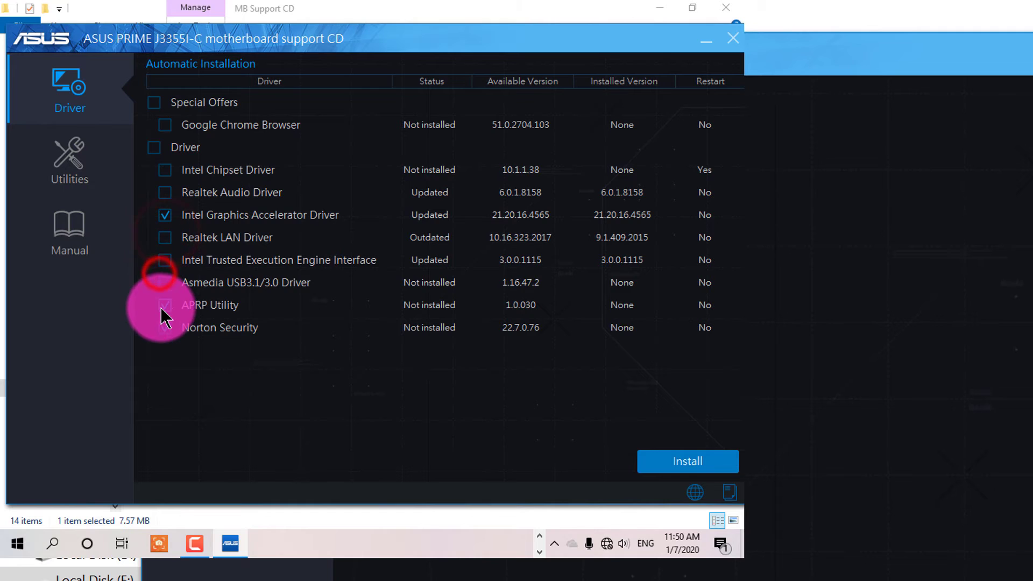
left_click(163, 282)
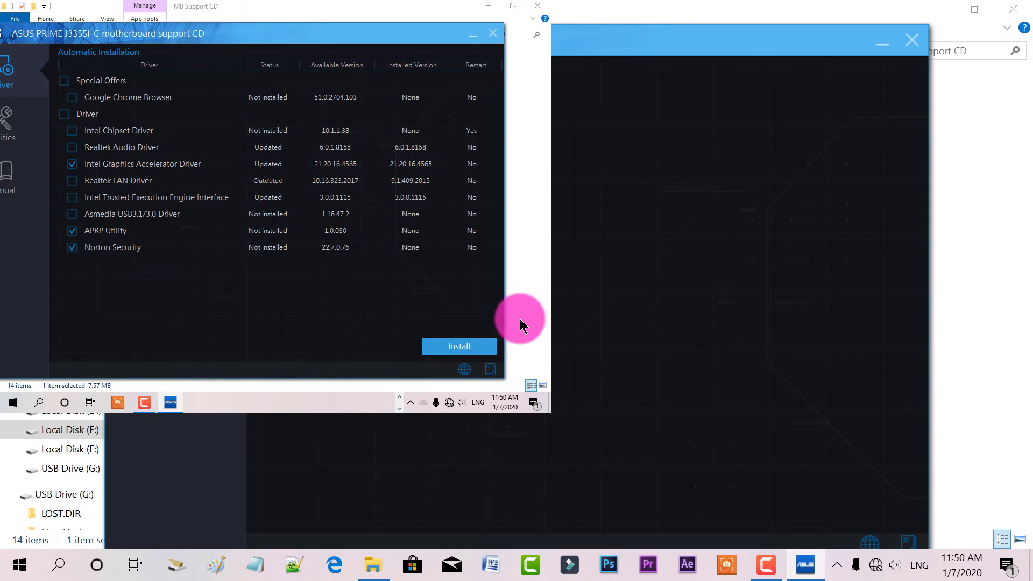
- Close the ASUS support CD installer and the MB Support CD folder, returning to the desktop
left_click_drag(537, 326, 504, 334)
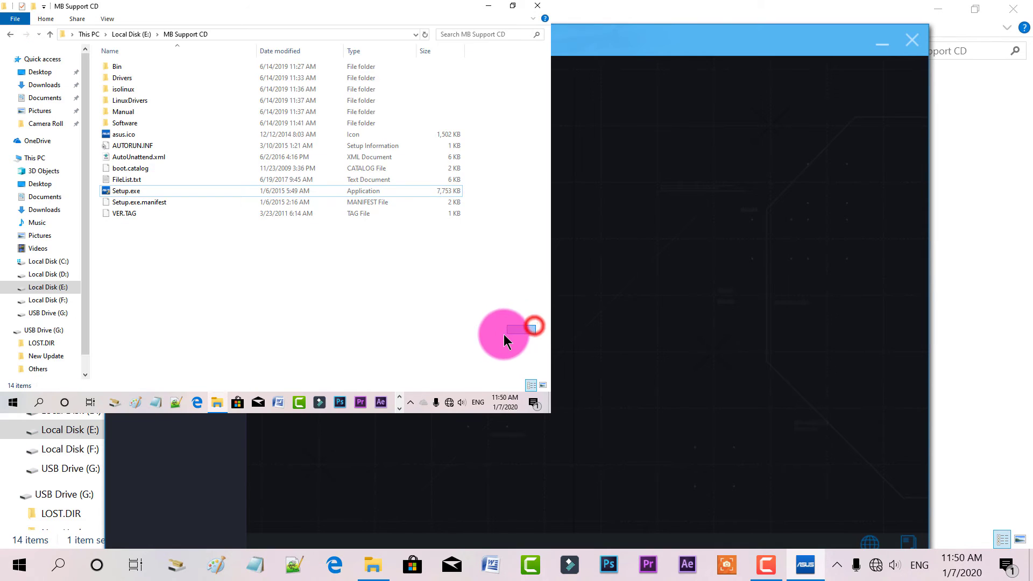
left_click(399, 409)
left_click(161, 406)
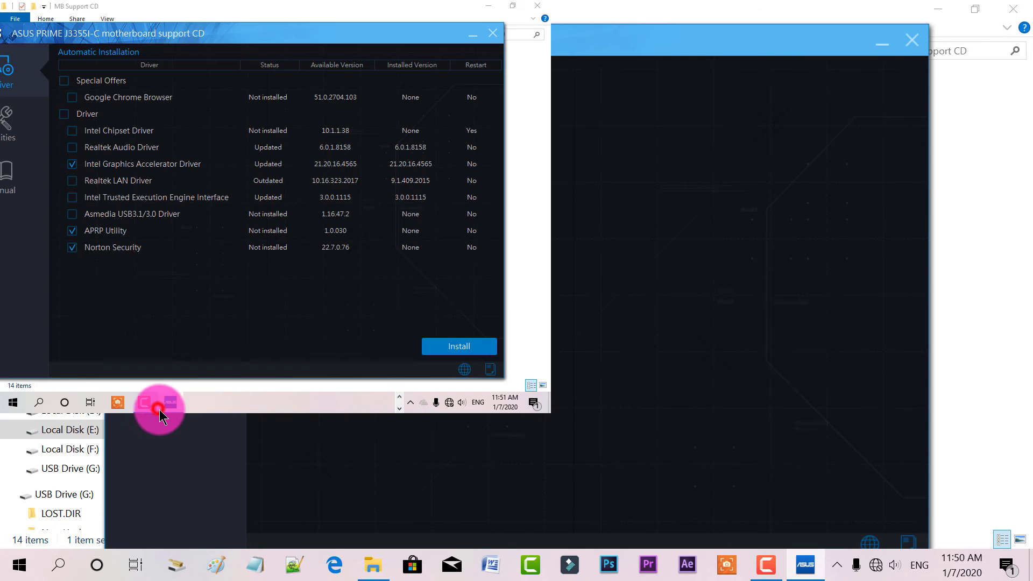
left_click(493, 34)
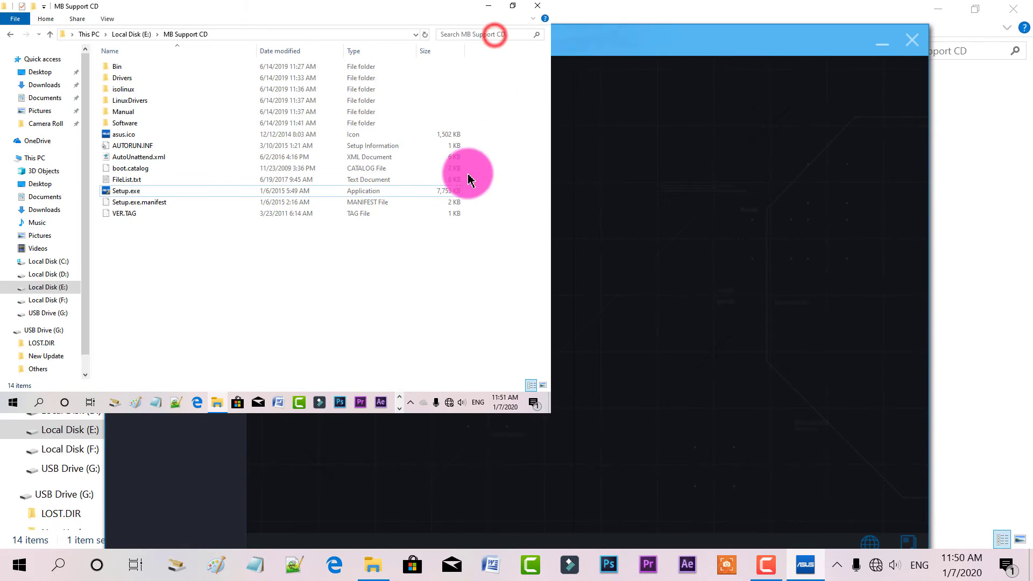
left_click(543, 6)
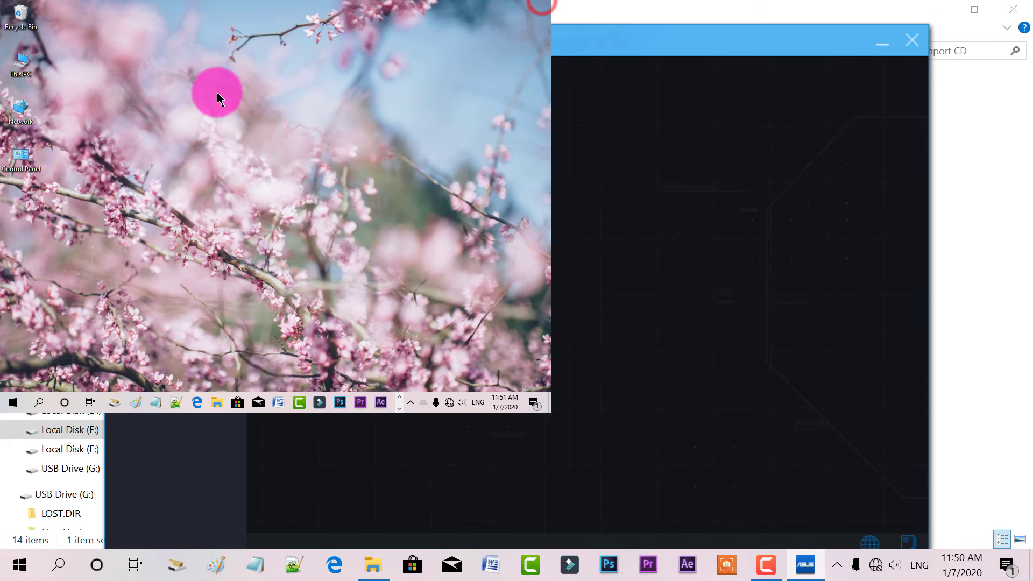
right_click(281, 96)
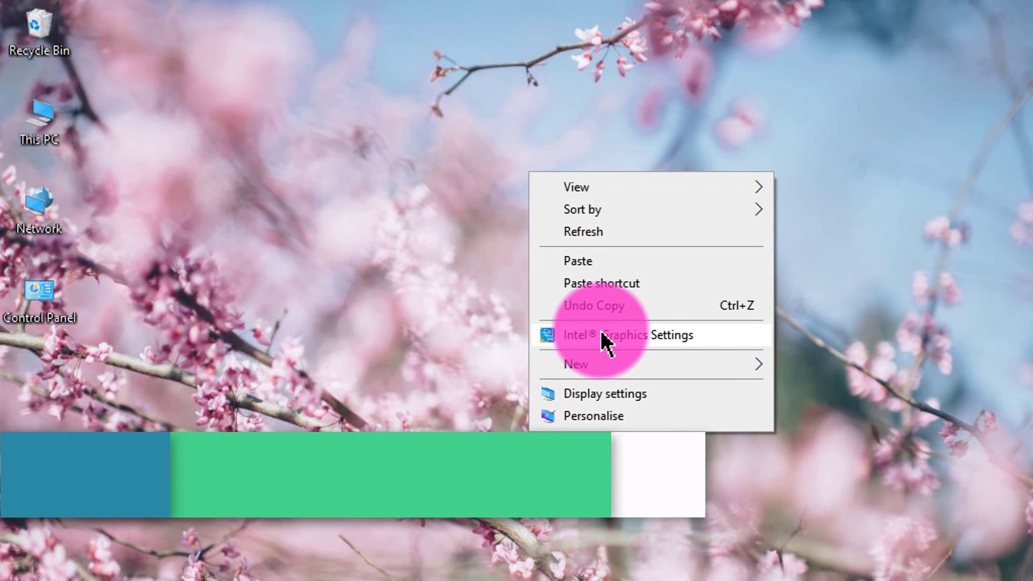
left_click(523, 292)
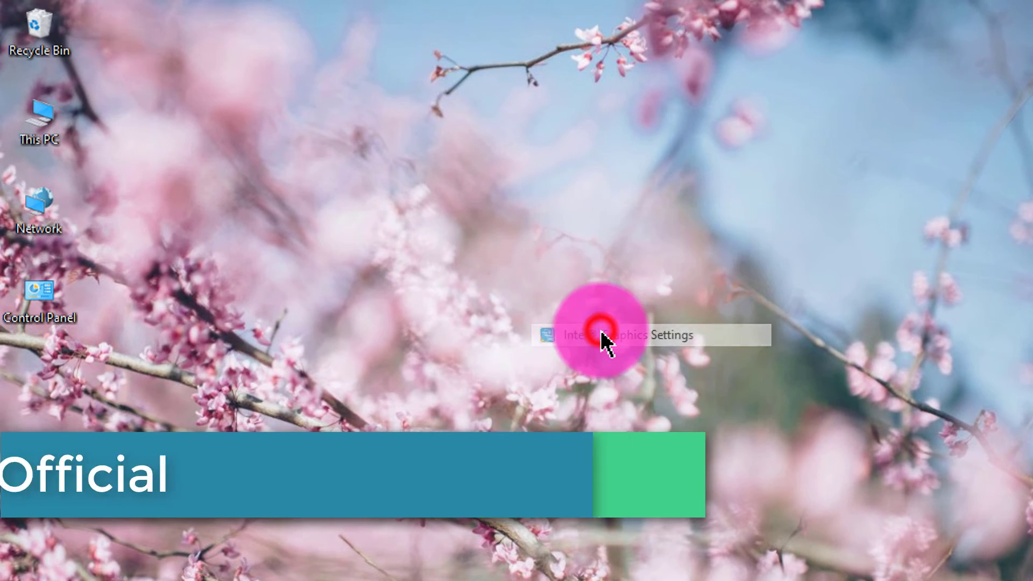
left_click(457, 233)
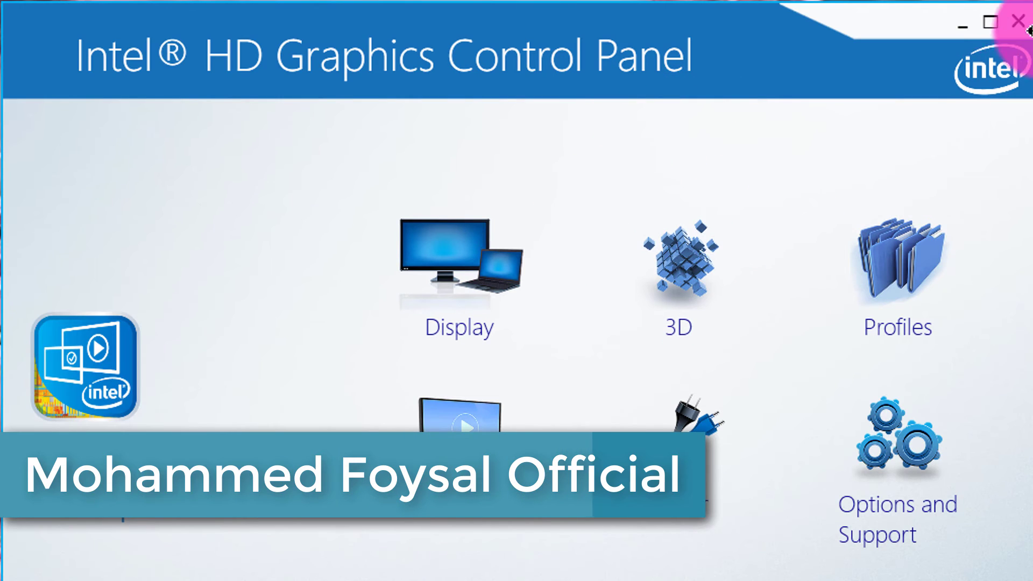
left_click(975, 22)
- Open the Display settings of the Intel HD Graphics Control Panel from the desktop
right_click(548, 215)
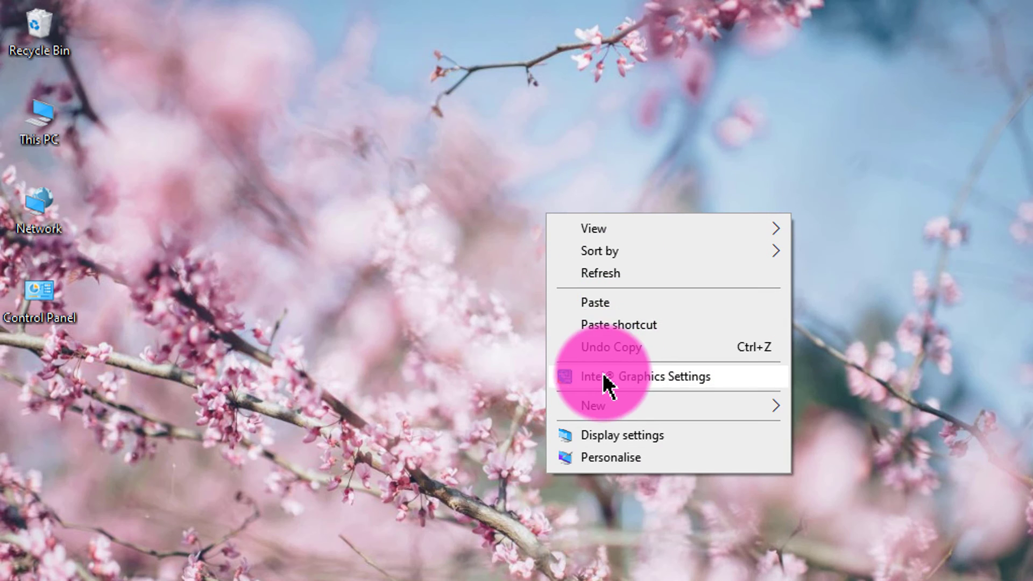
left_click(648, 377)
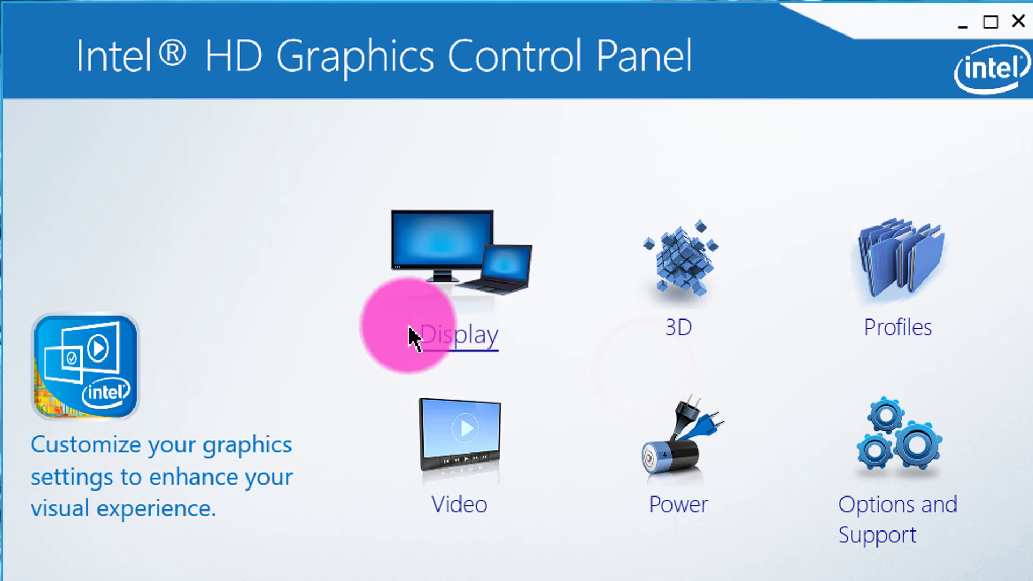
left_click(489, 291)
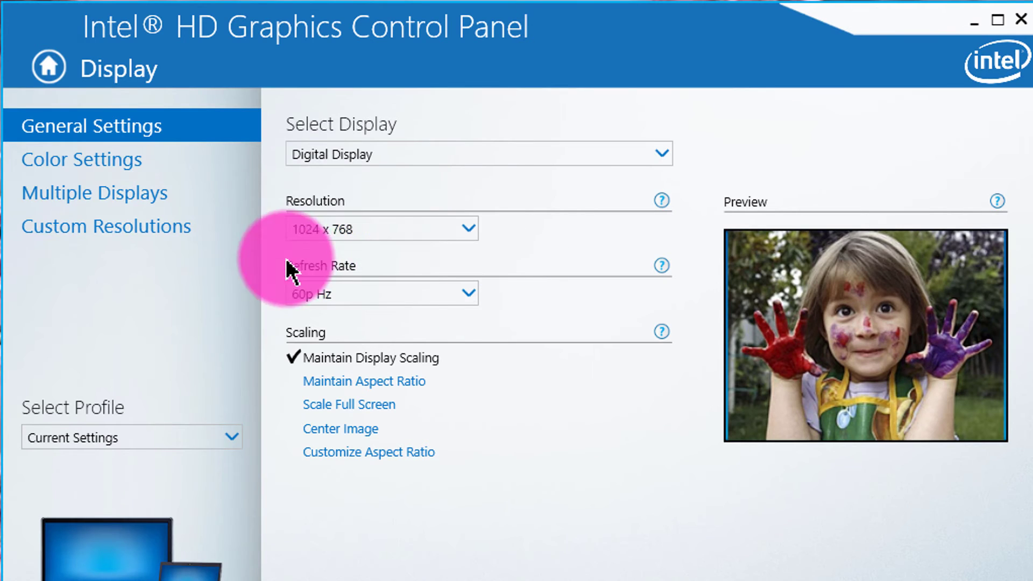
- Set the digital display's resolution to 1920 x 1080, apply it and keep the new settings
left_click(375, 238)
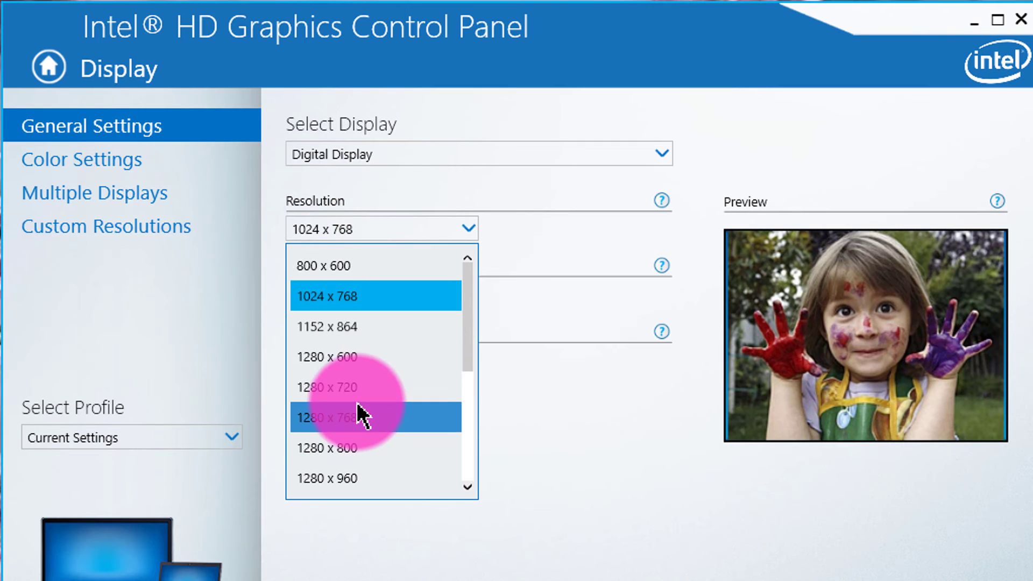
scroll(326, 304, "down", 3)
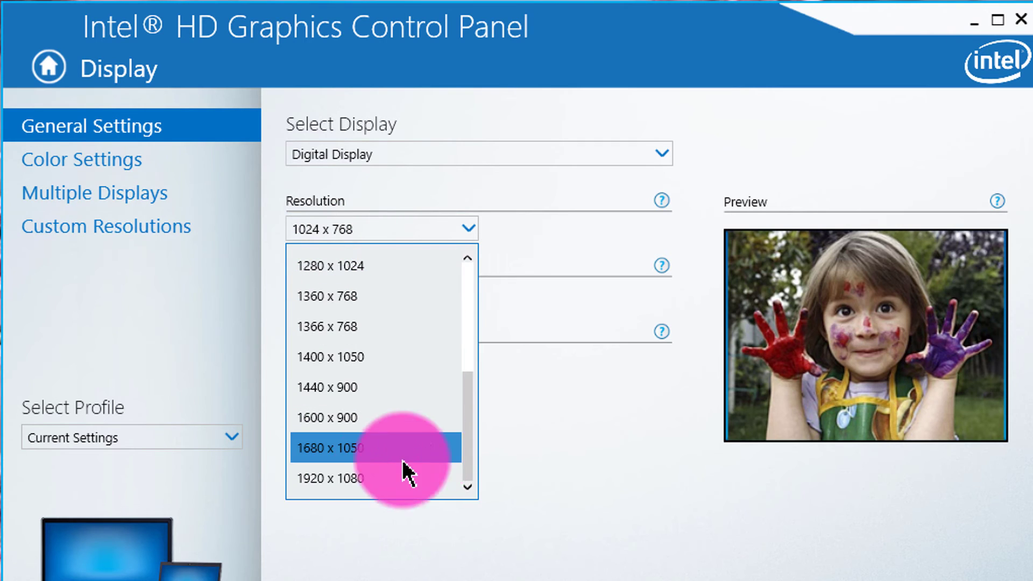
left_click(321, 476)
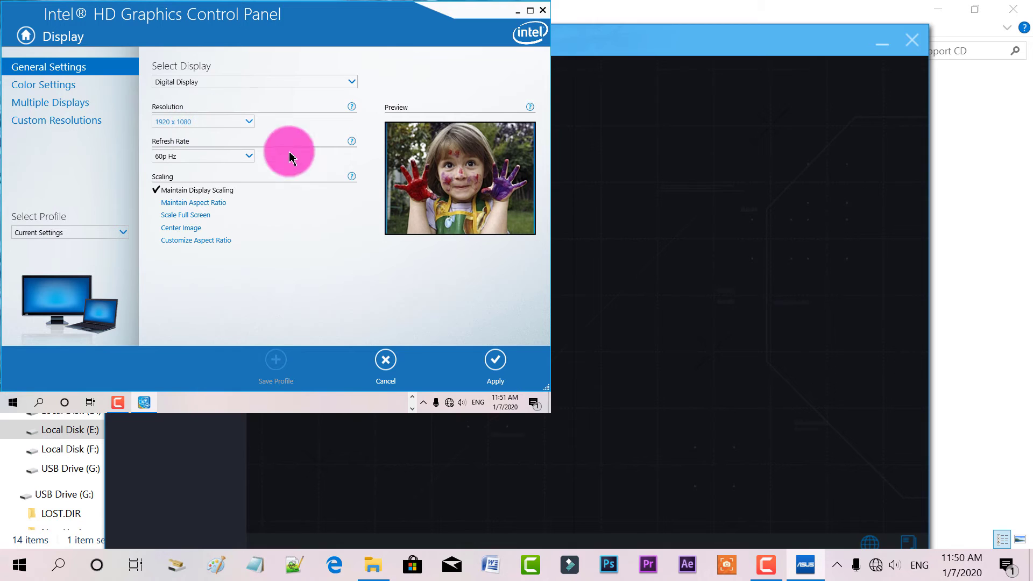
left_click(496, 368)
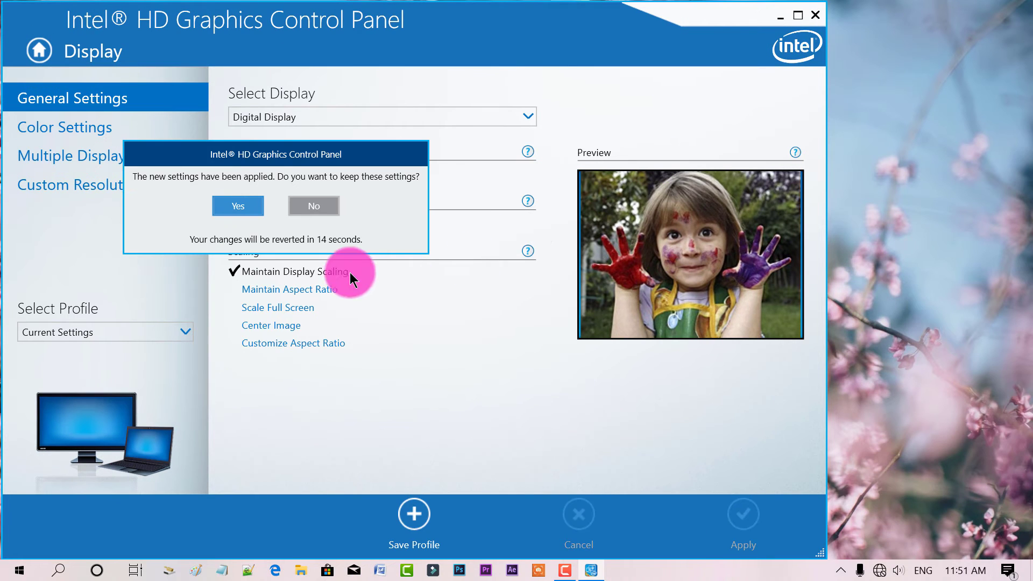
left_click_drag(260, 159, 514, 151)
left_click(494, 204)
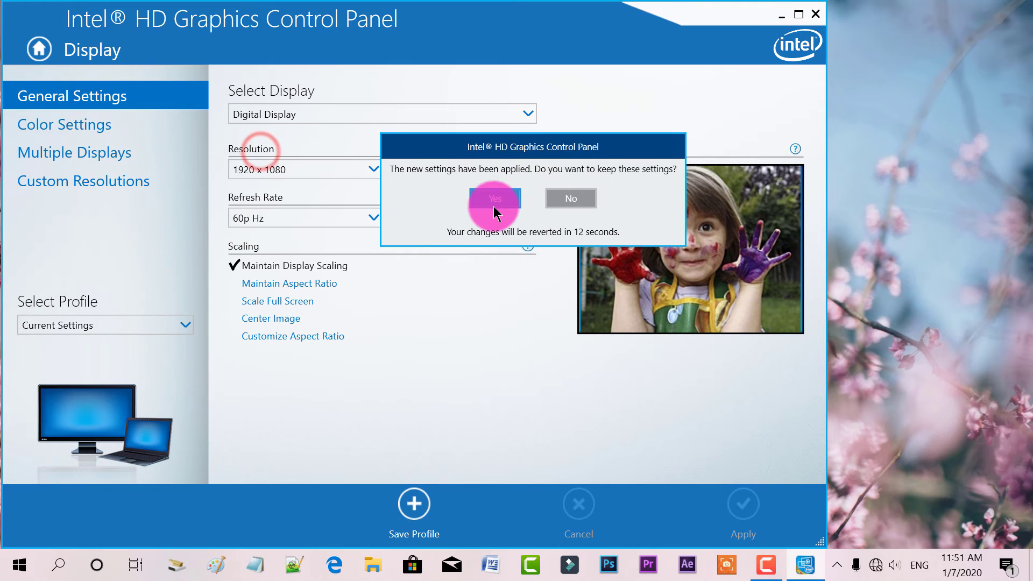
- Close the Intel HD Graphics Control Panel and refresh the desktop
left_click(818, 16)
right_click(606, 81)
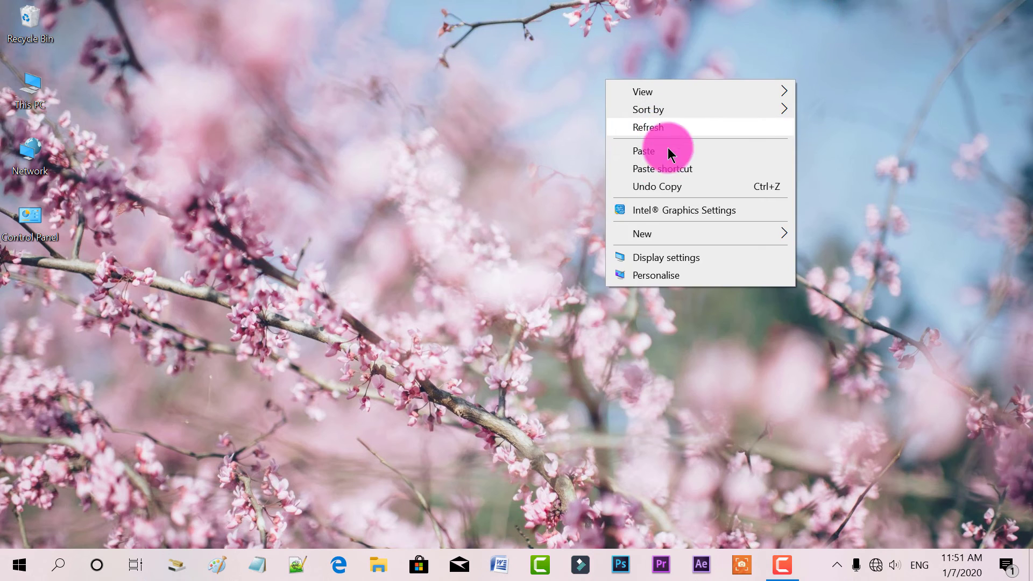
left_click(657, 135)
- Set the resolution to 1400 × 1050 in the Windows display settings, keep the changes and close Settings
right_click(508, 170)
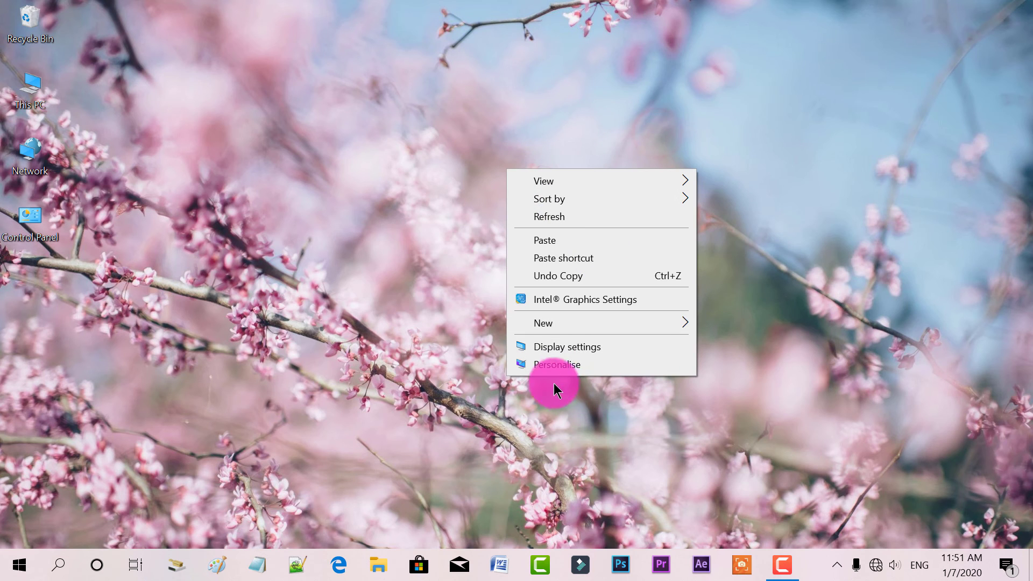
left_click(566, 350)
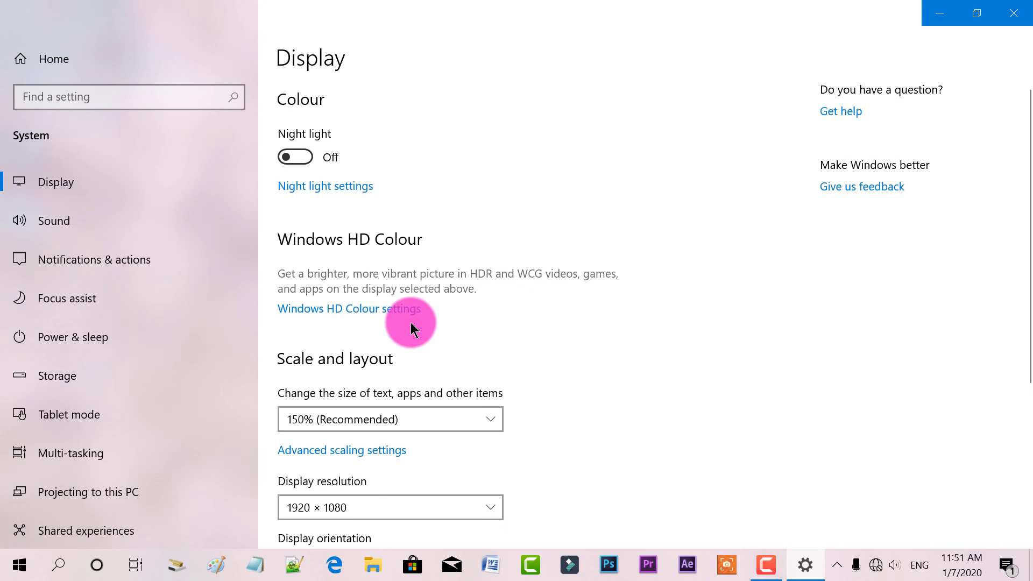
scroll(415, 330, "down", 5)
left_click(360, 218)
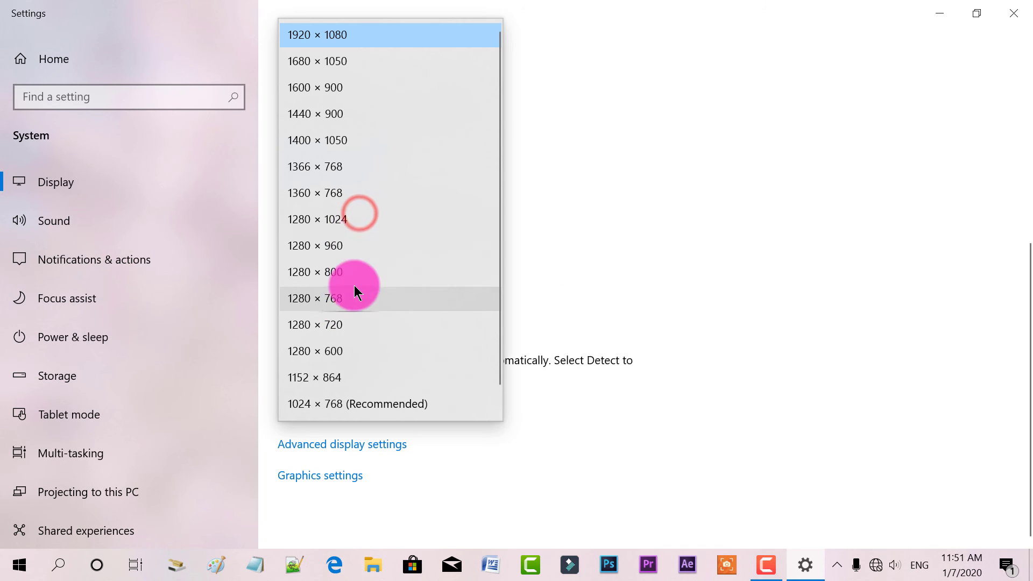
scroll(331, 329, "down", 1)
scroll(339, 291, "up", 1)
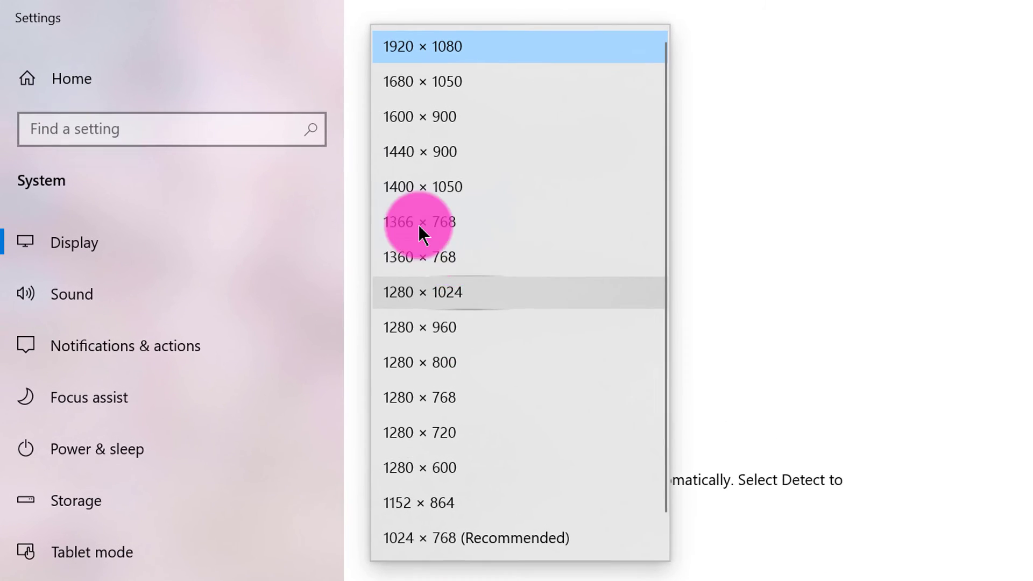
left_click(364, 160)
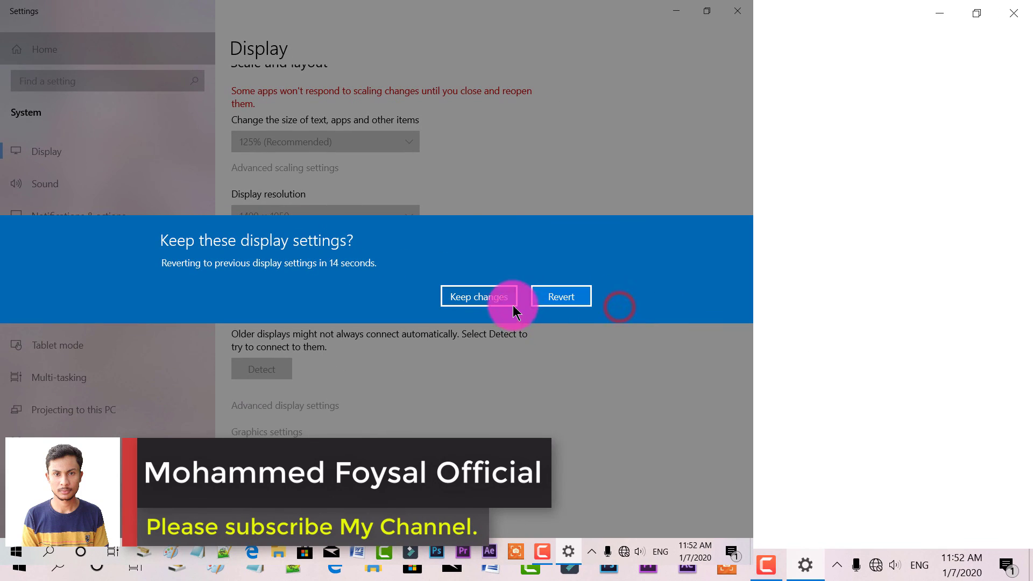
left_click(513, 304)
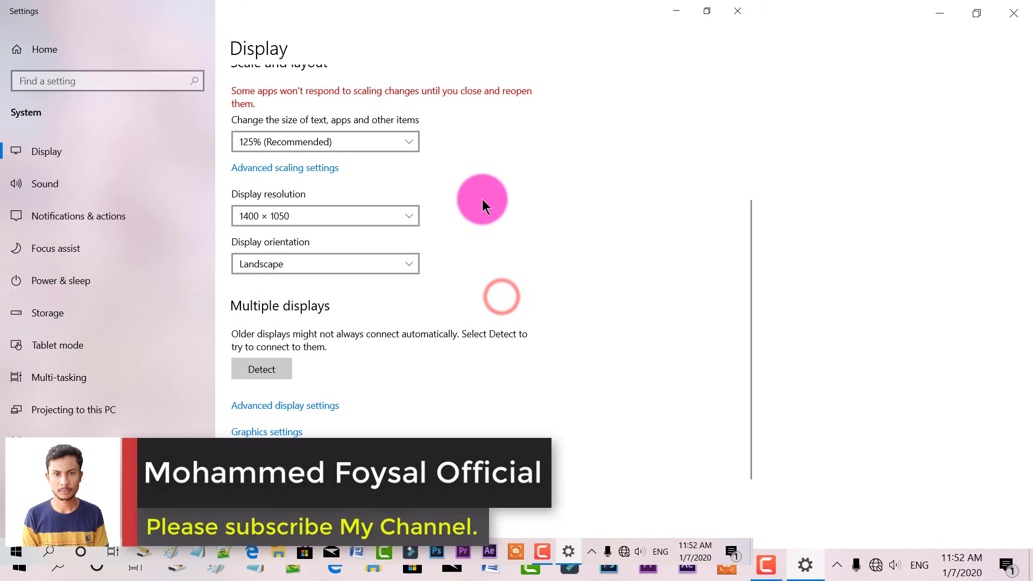
left_click(727, 10)
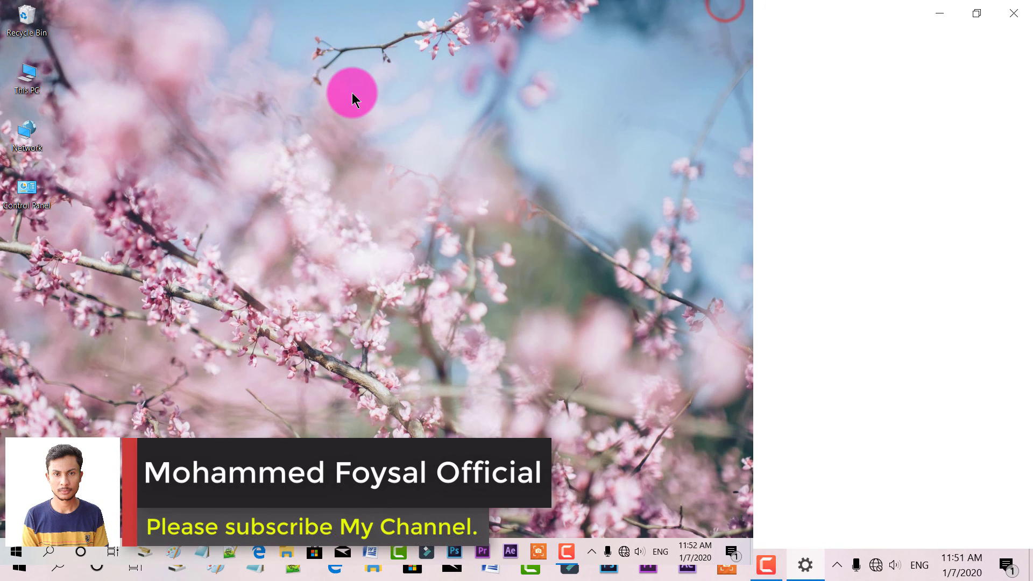
- Open the Intel HD Graphics Control Panel from the desktop
right_click(408, 158)
left_click(189, 123)
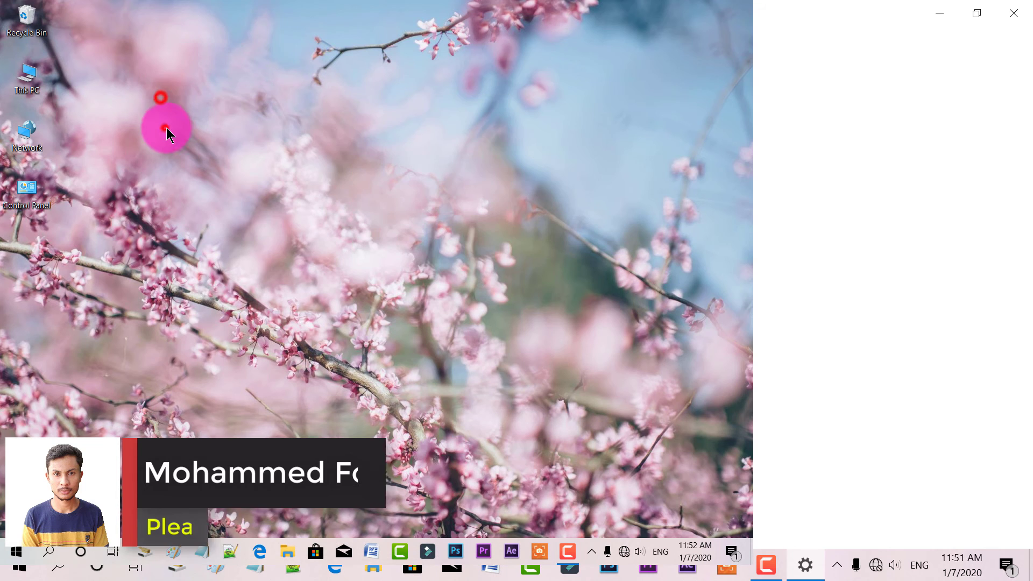
right_click(194, 120)
left_click(277, 237)
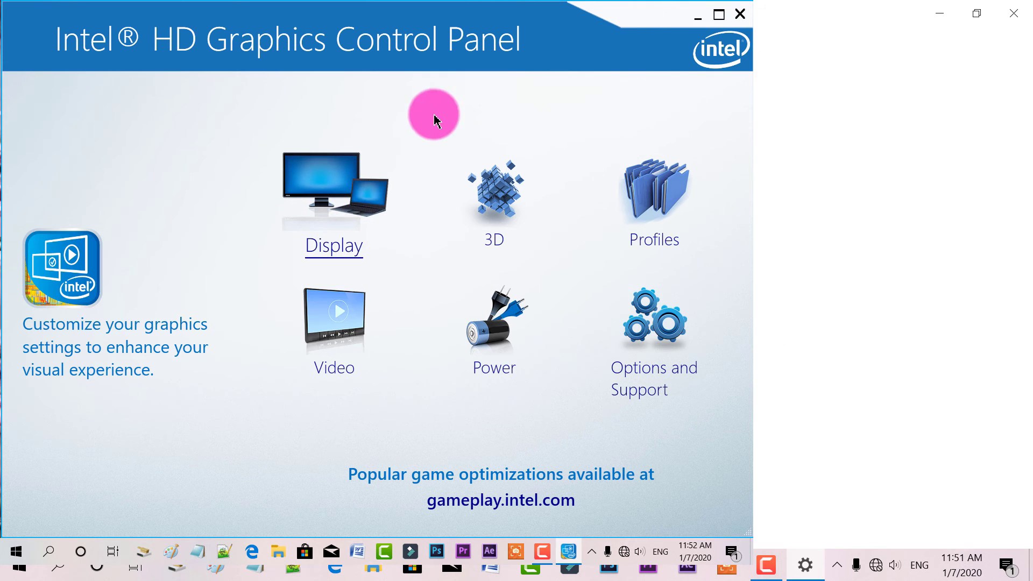
- Set the digital display's resolution to 1920 x 1080, apply and keep the settings, and close the Intel HD Graphics Control Panel
left_click(293, 172)
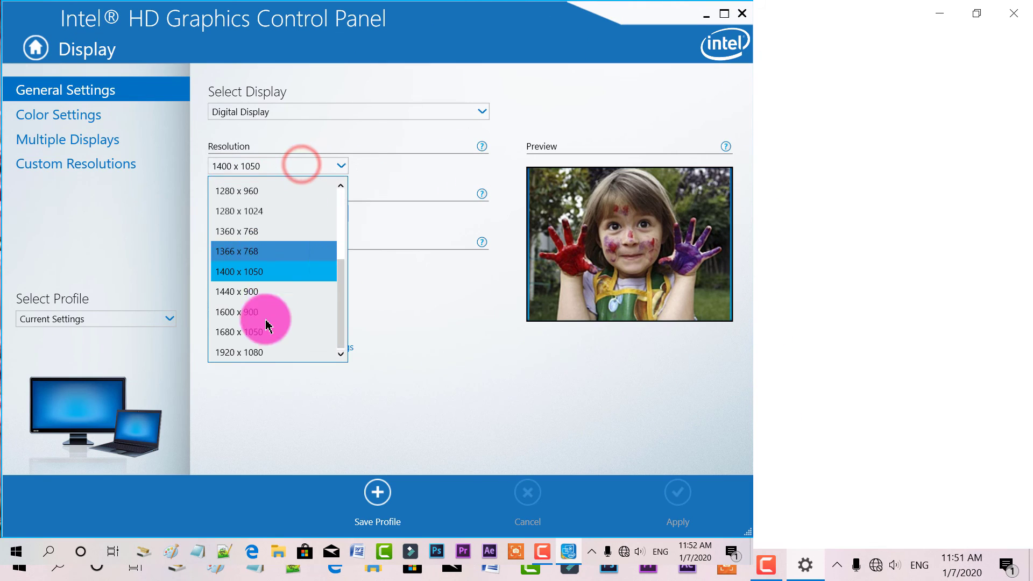
scroll(282, 272, "up", 3)
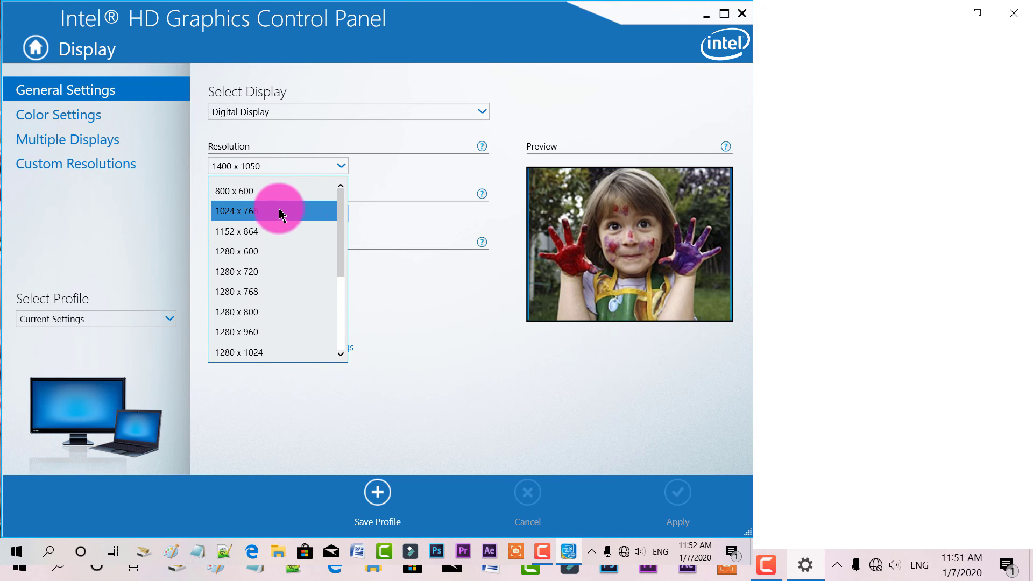
scroll(245, 218, "down", 3)
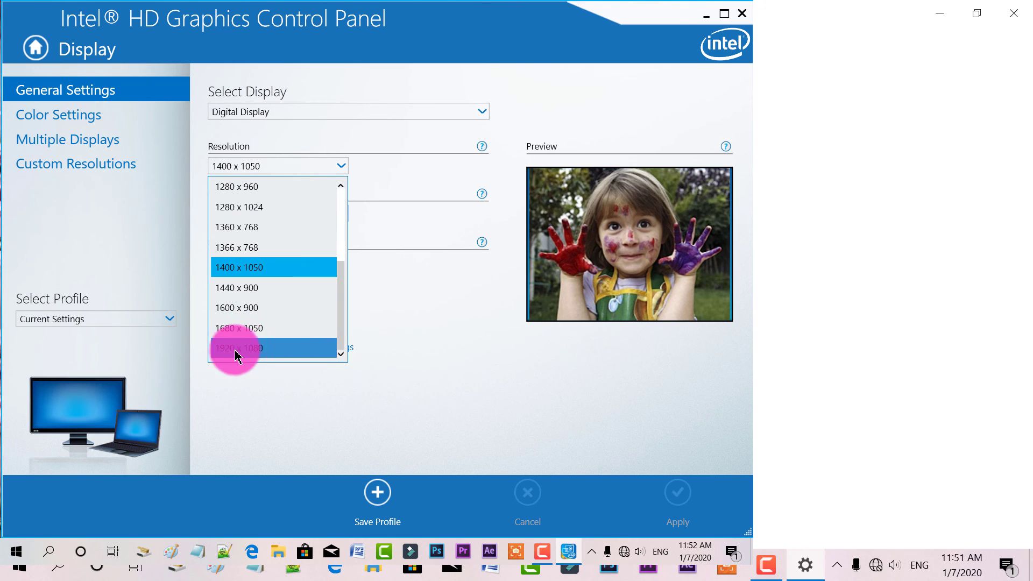
left_click(268, 348)
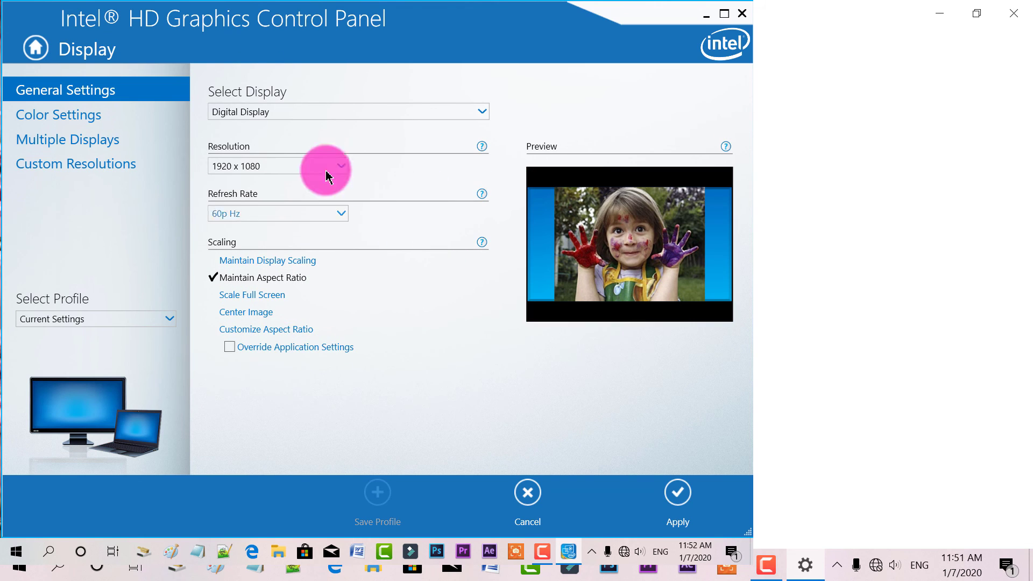
left_click(670, 494)
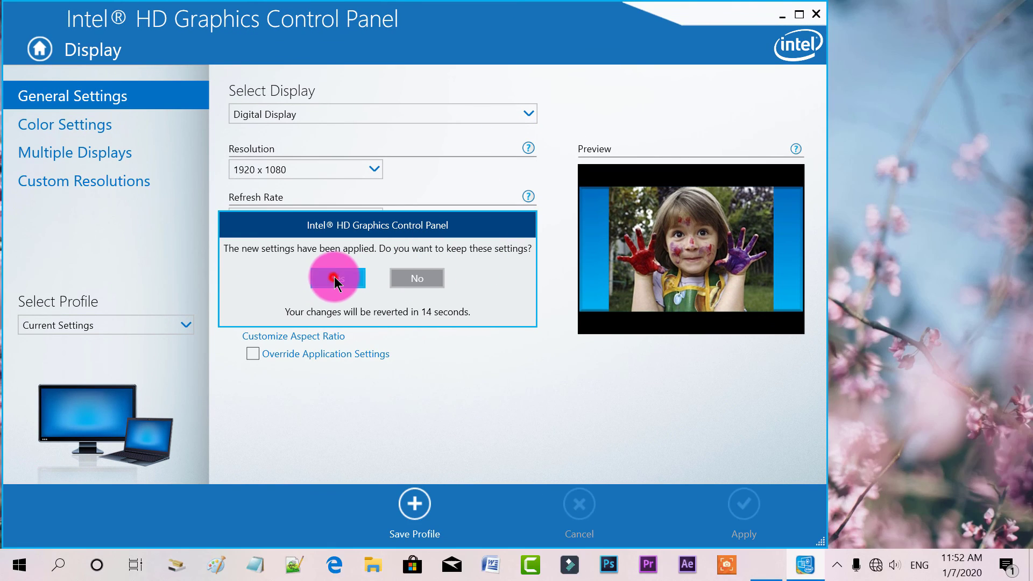
left_click(333, 279)
left_click(815, 20)
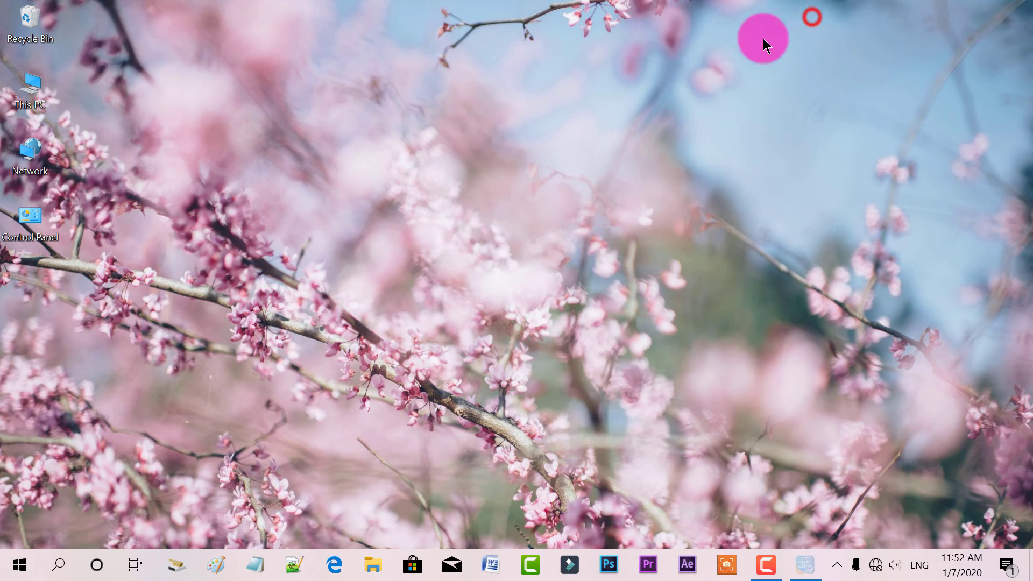
- Reopen the Intel graphics settings, check the display's general settings, including the resolution, and close them
right_click(562, 98)
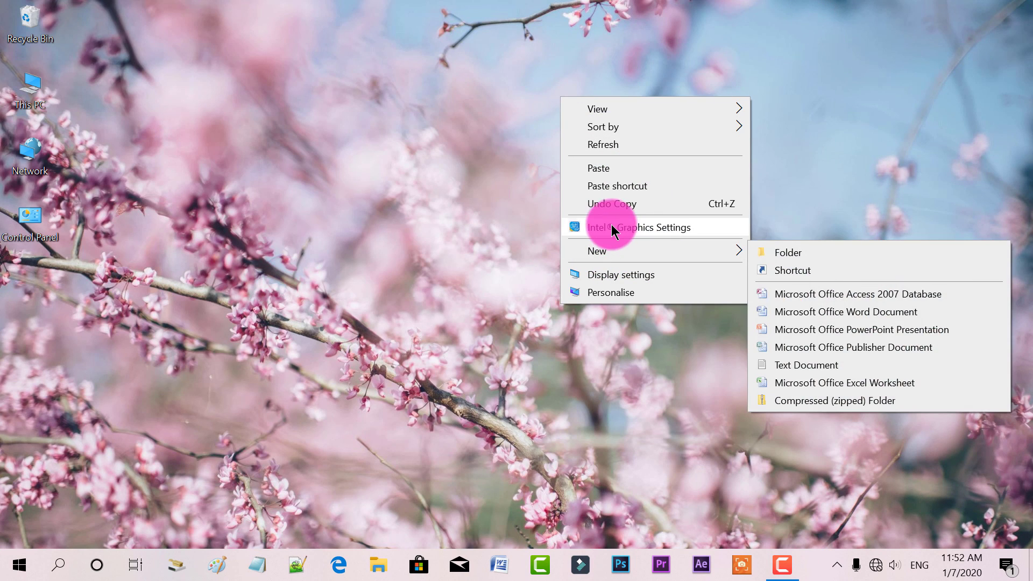
left_click(611, 226)
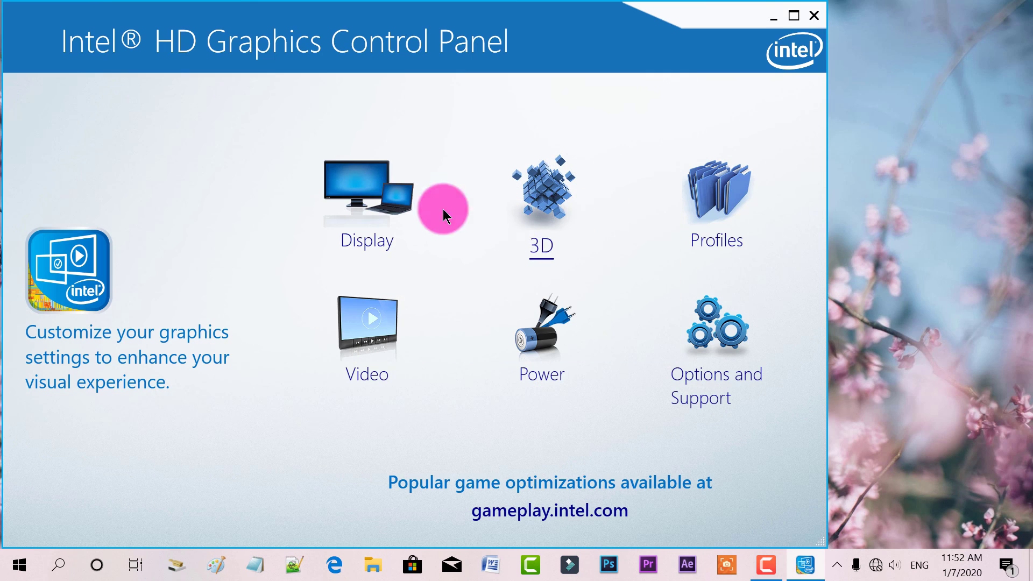
left_click(380, 207)
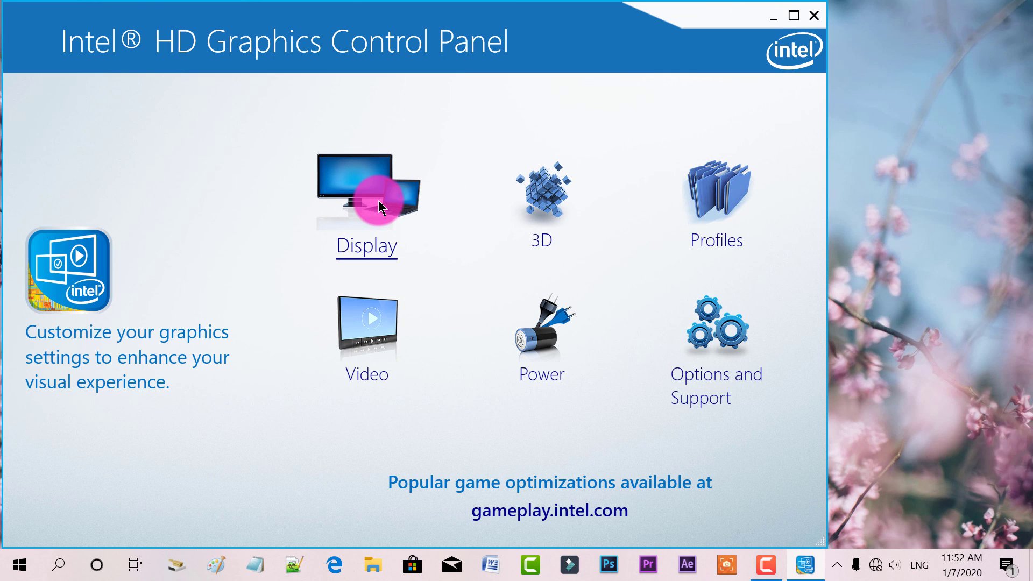
left_click(397, 193)
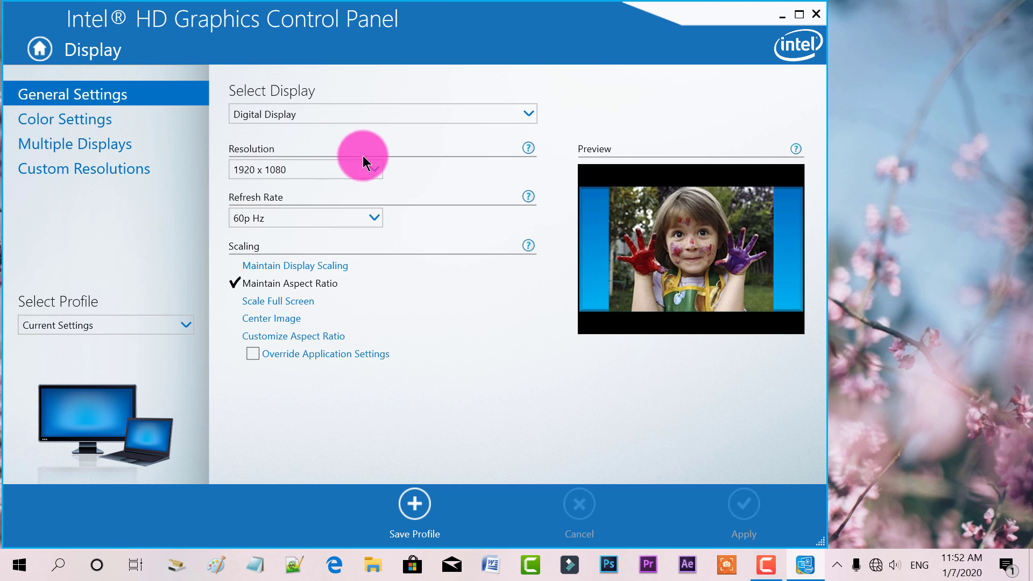
left_click(814, 16)
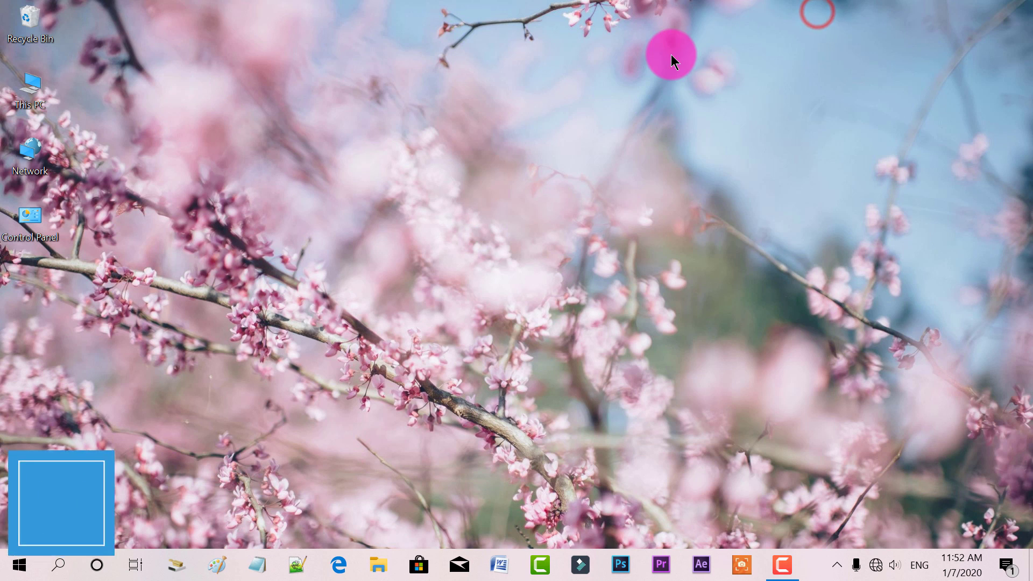
- Refresh the desktop several times
right_click(672, 54)
left_click(710, 98)
right_click(541, 89)
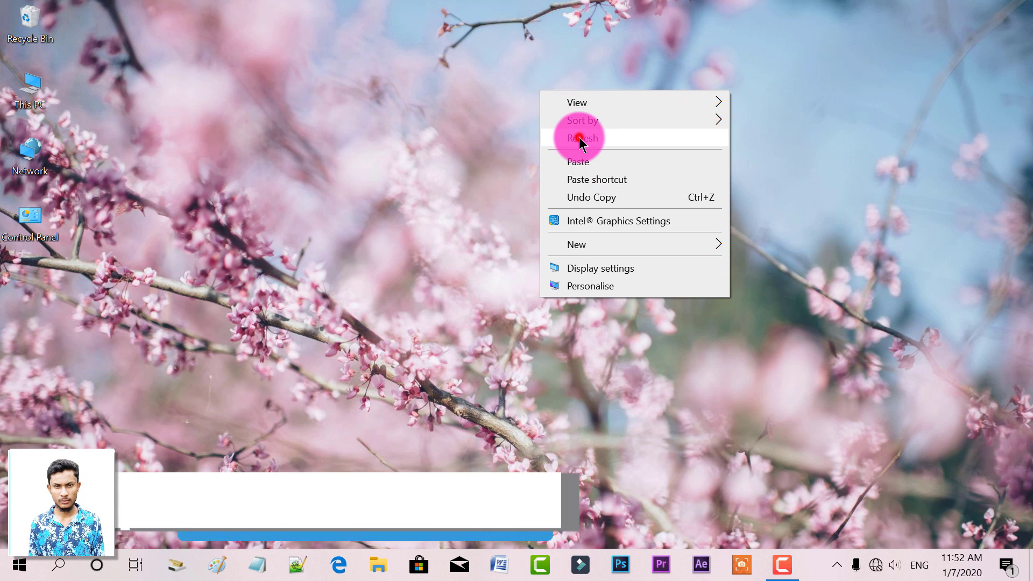
left_click(579, 138)
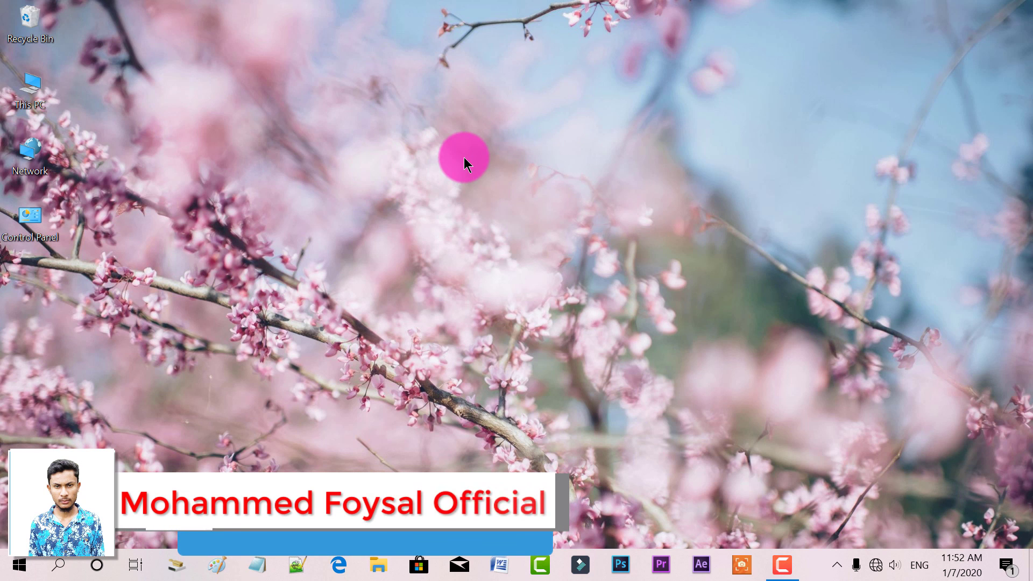
right_click(472, 149)
left_click(518, 186)
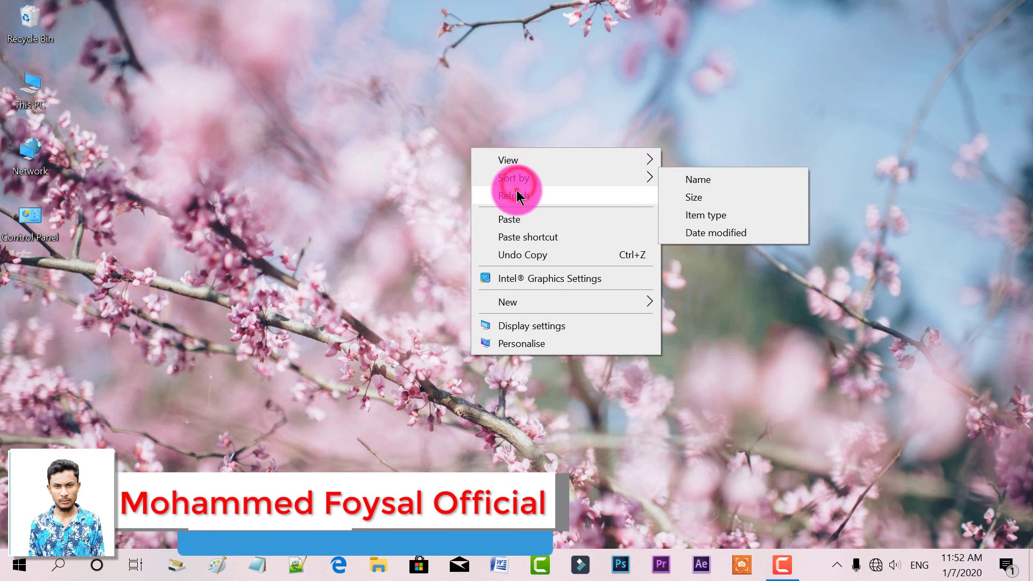
left_click(517, 191)
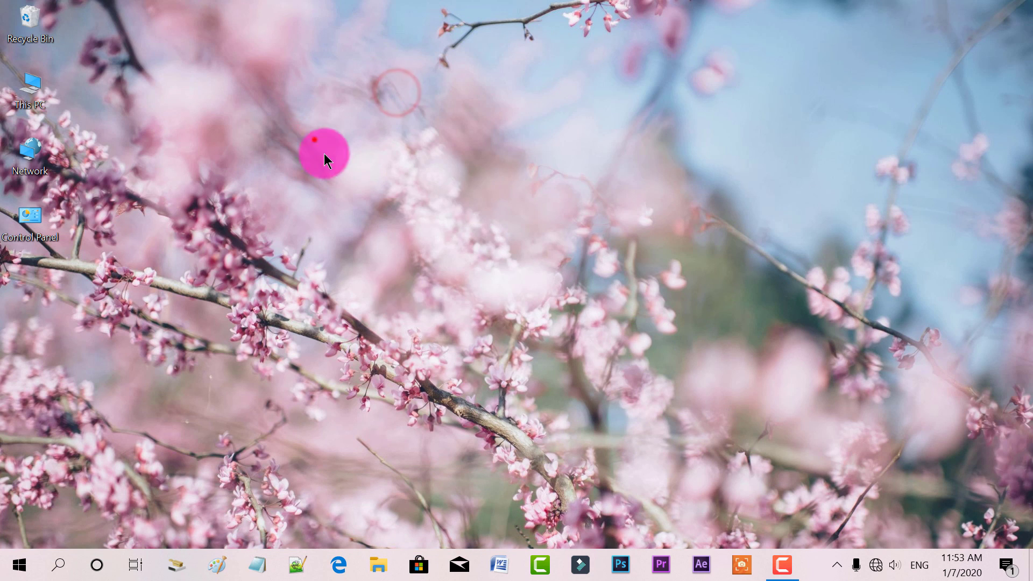
left_click_drag(315, 139, 512, 327)
left_click(784, 564)
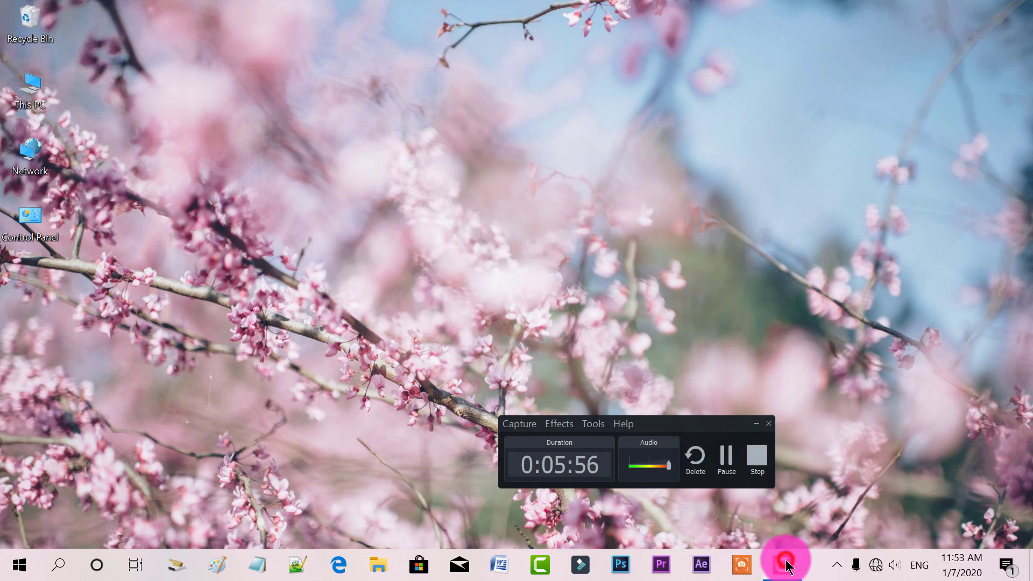